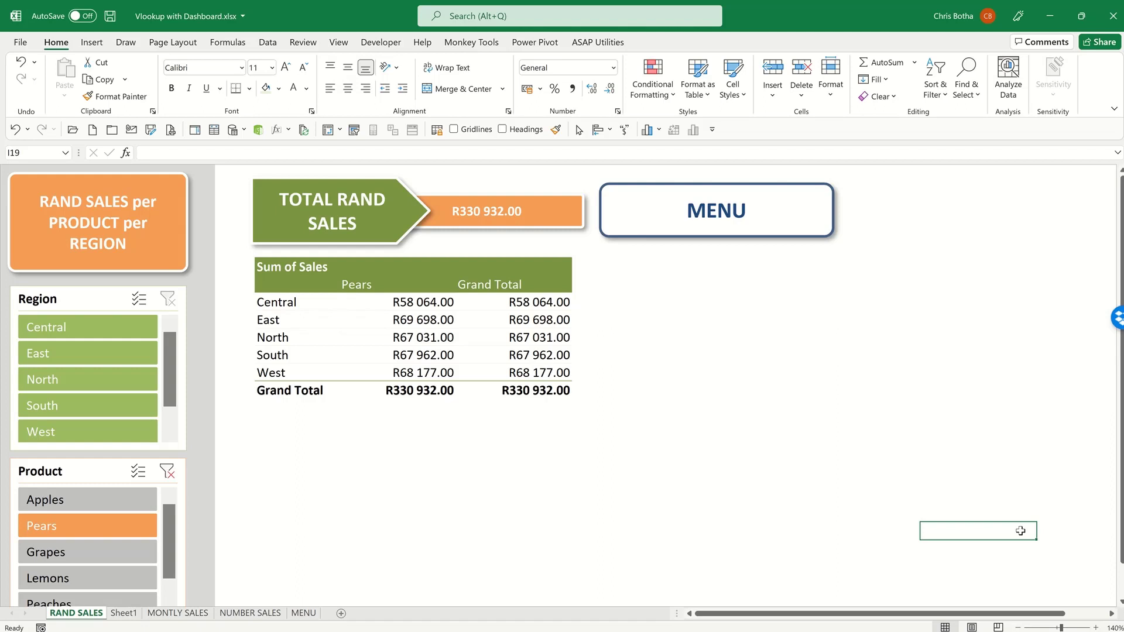
# Step: Open the Quick Access Toolbar customization and list All Commands as the available commands
pyautogui.click(684, 278)
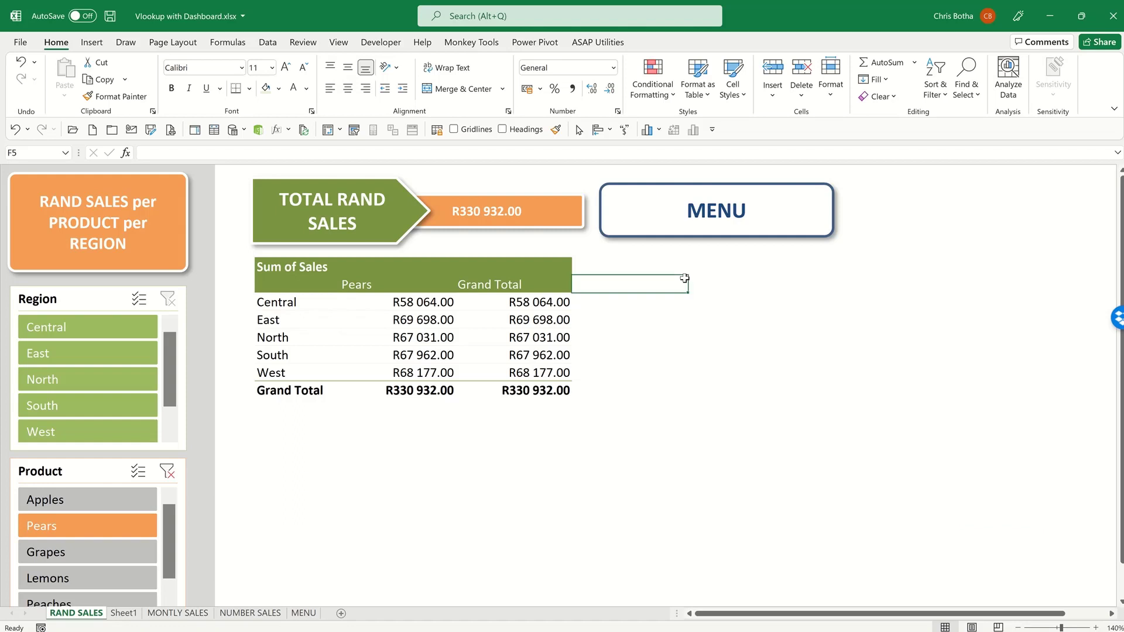
pyautogui.click(759, 278)
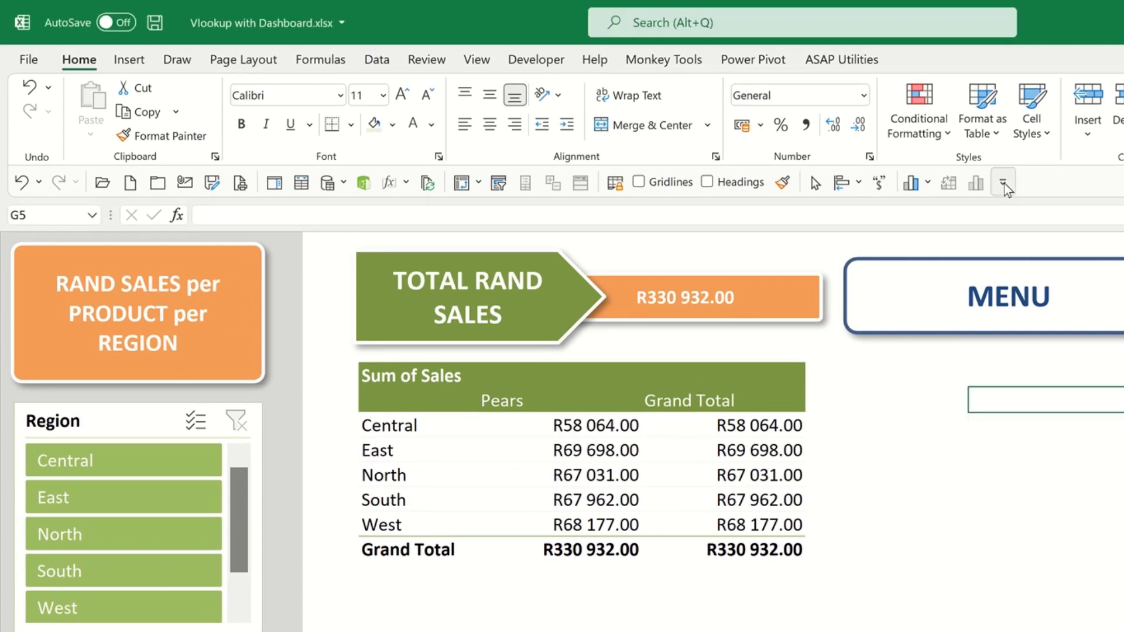
pyautogui.click(1002, 184)
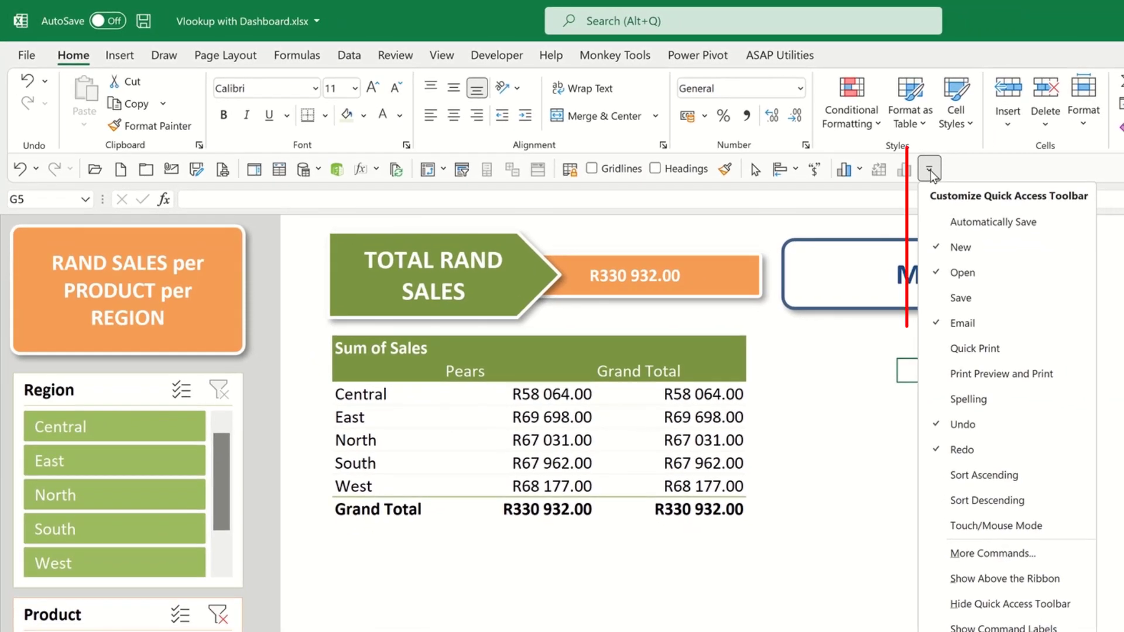
pyautogui.click(996, 550)
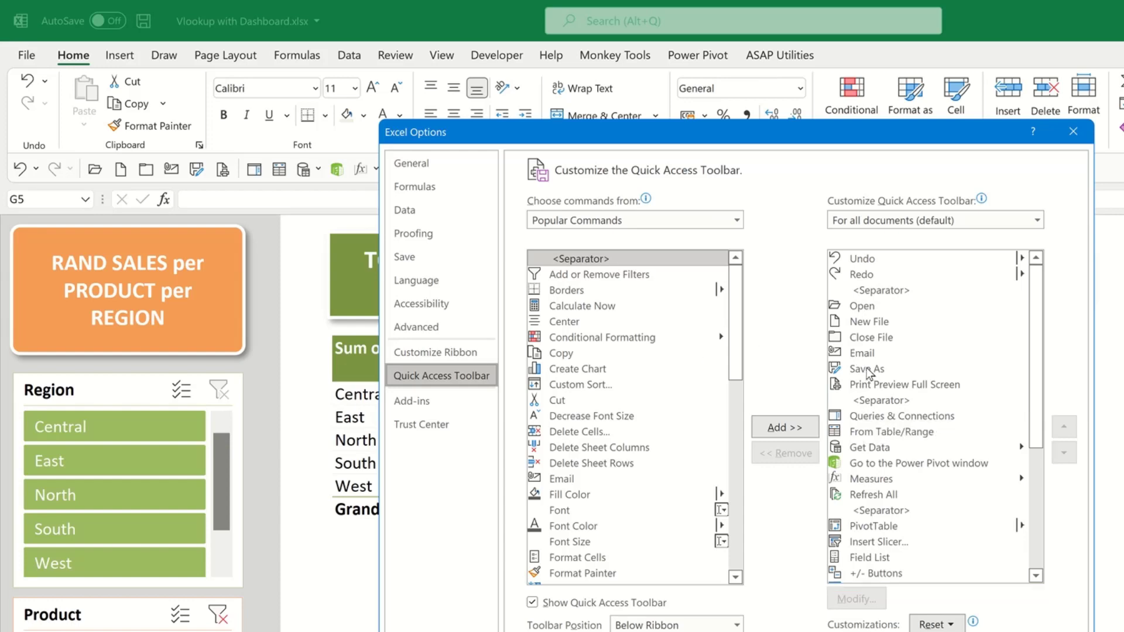
pyautogui.click(735, 219)
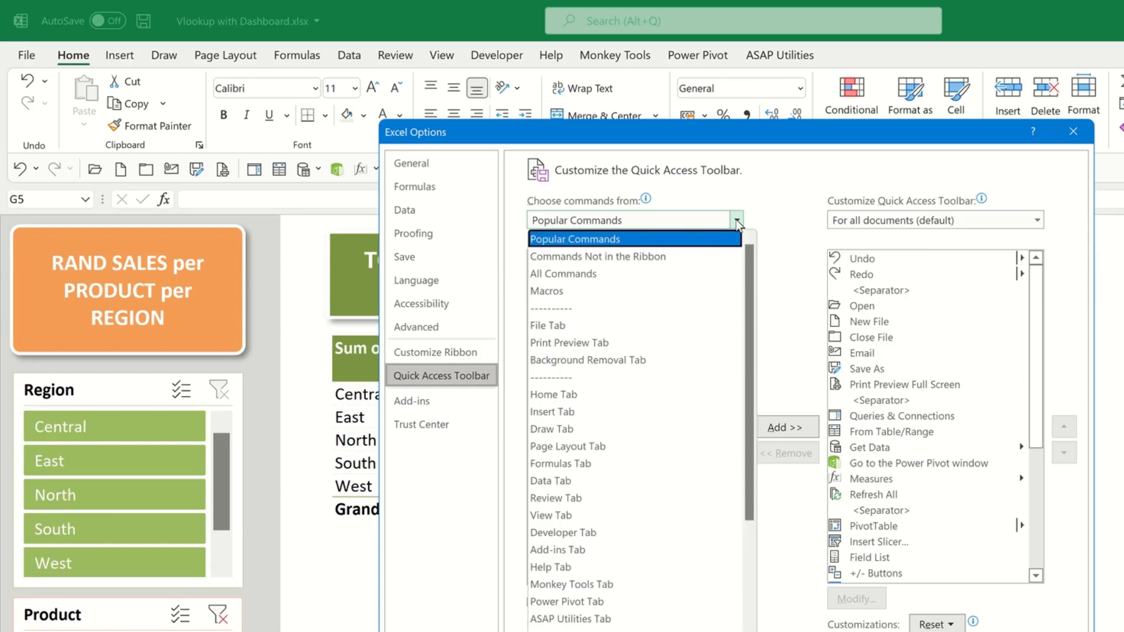
pyautogui.click(592, 274)
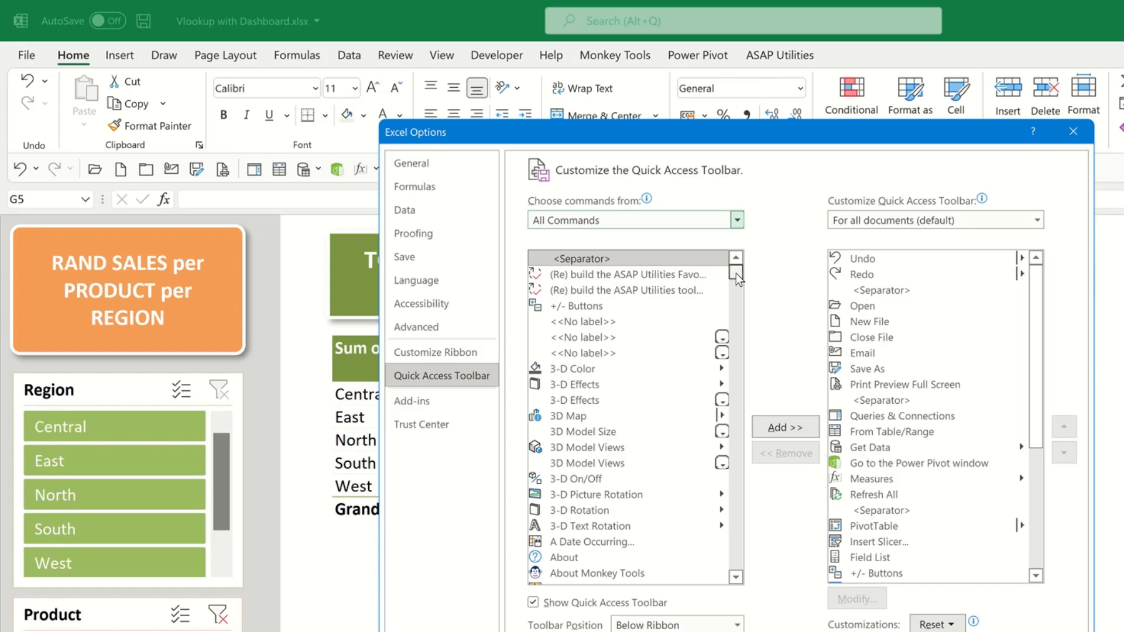
# Step: Add the Camera command to the Quick Access Toolbar for all documents and apply the change
pyautogui.moveTo(735, 272); pyautogui.dragTo(735, 311)
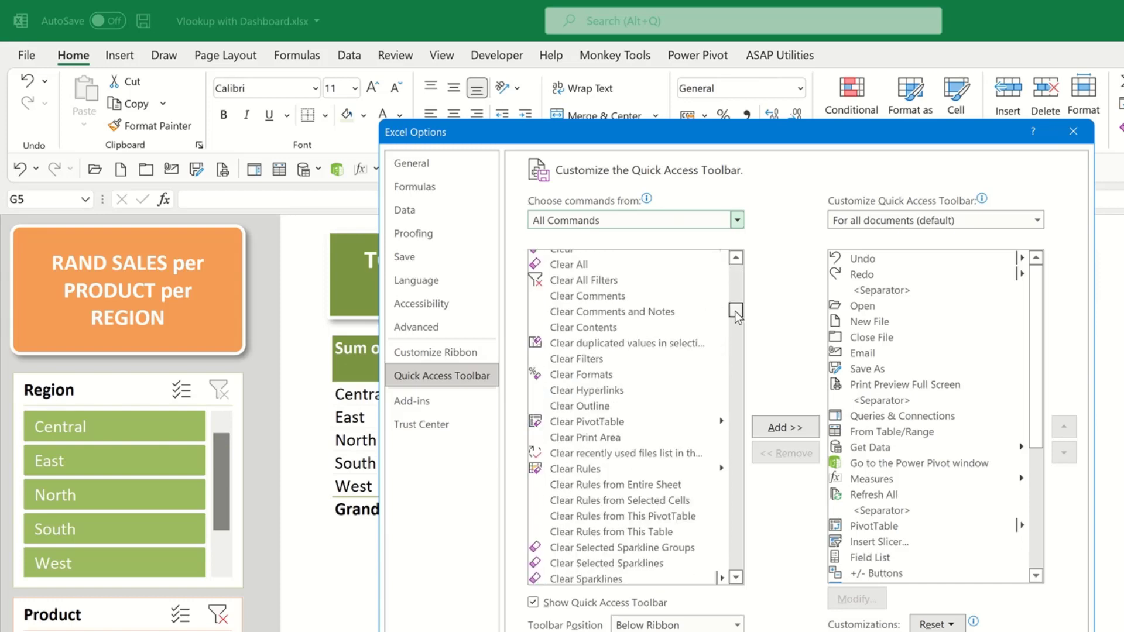
pyautogui.scroll(20, 736, 275)
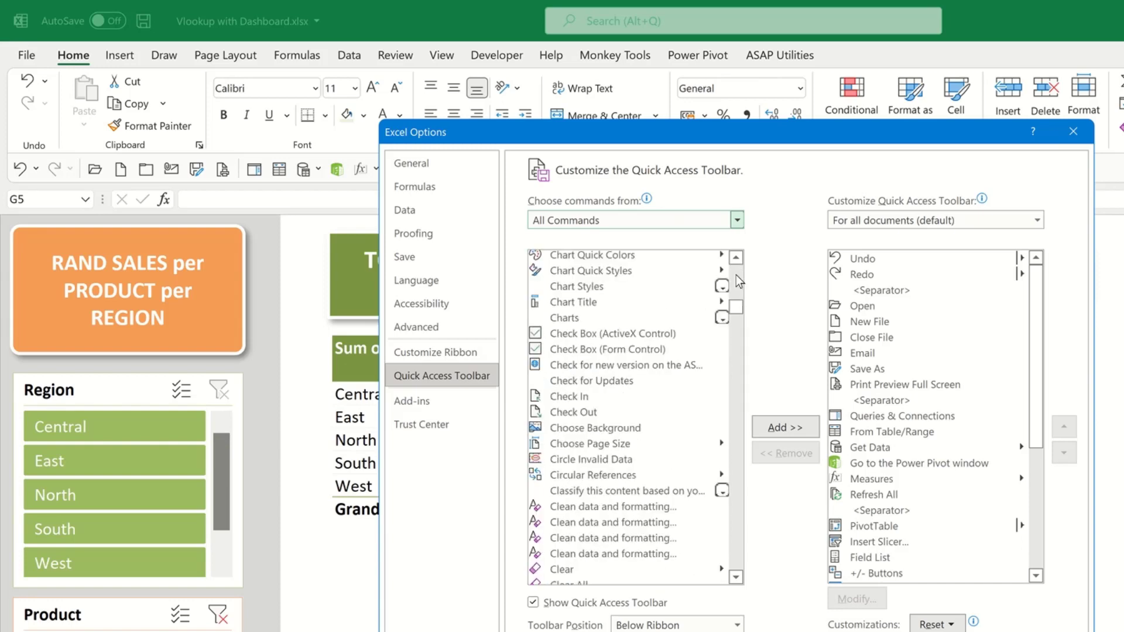
pyautogui.scroll(6, 736, 275)
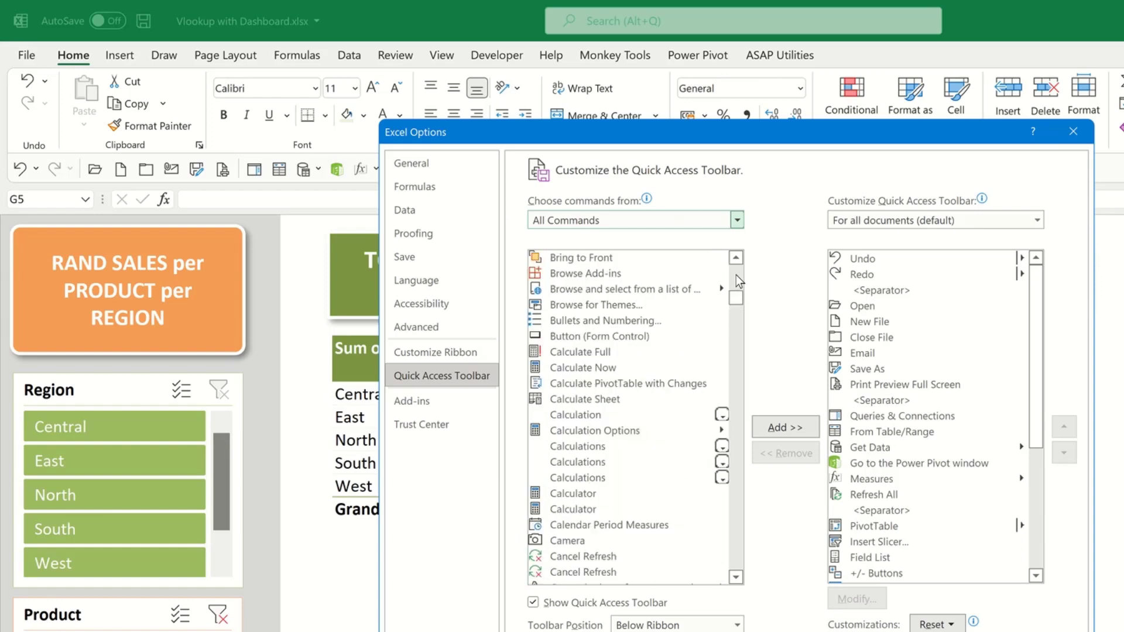
pyautogui.click(735, 578)
pyautogui.click(565, 529)
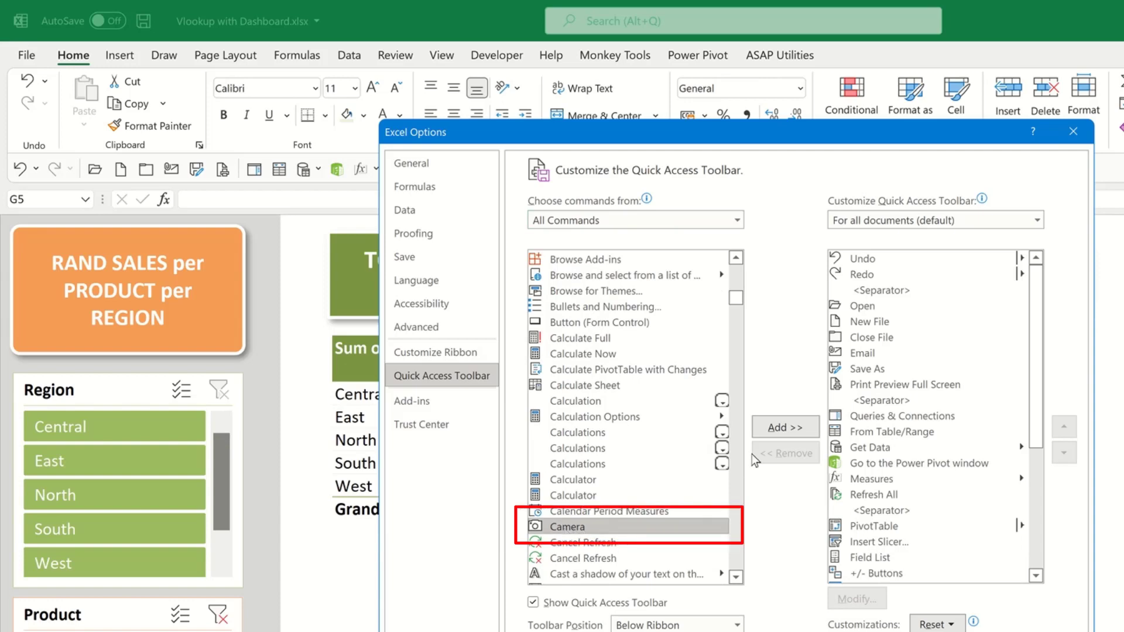
pyautogui.click(766, 430)
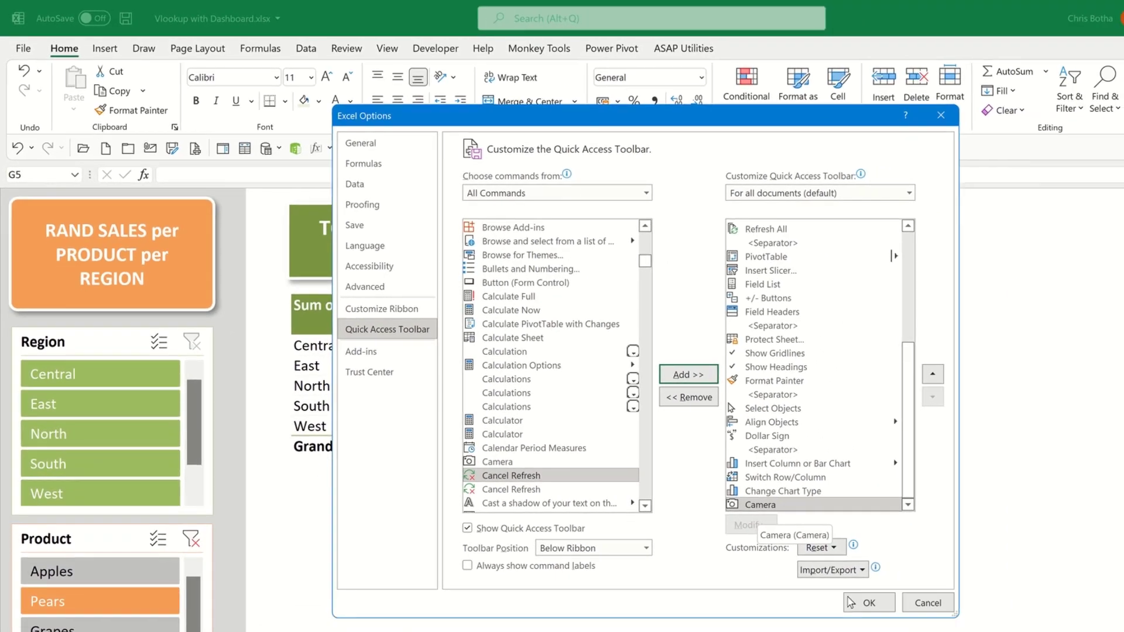
pyautogui.click(866, 601)
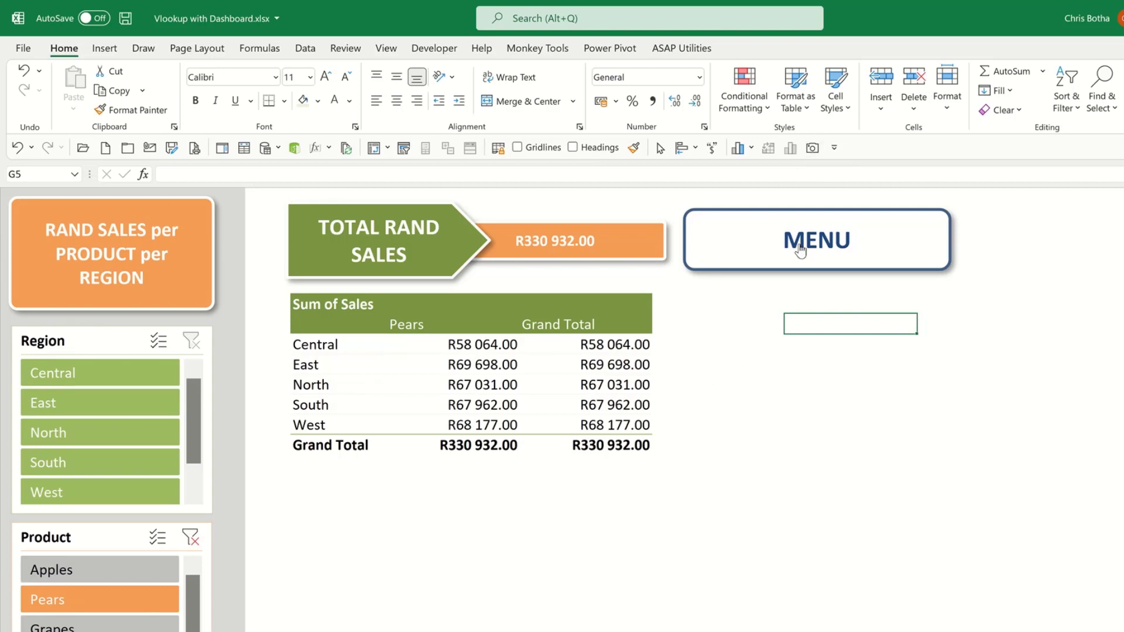
# Step: Try filtering the RAND SALES pivot table to the East region and clear the Region filter again
pyautogui.click(813, 159)
pyautogui.click(94, 413)
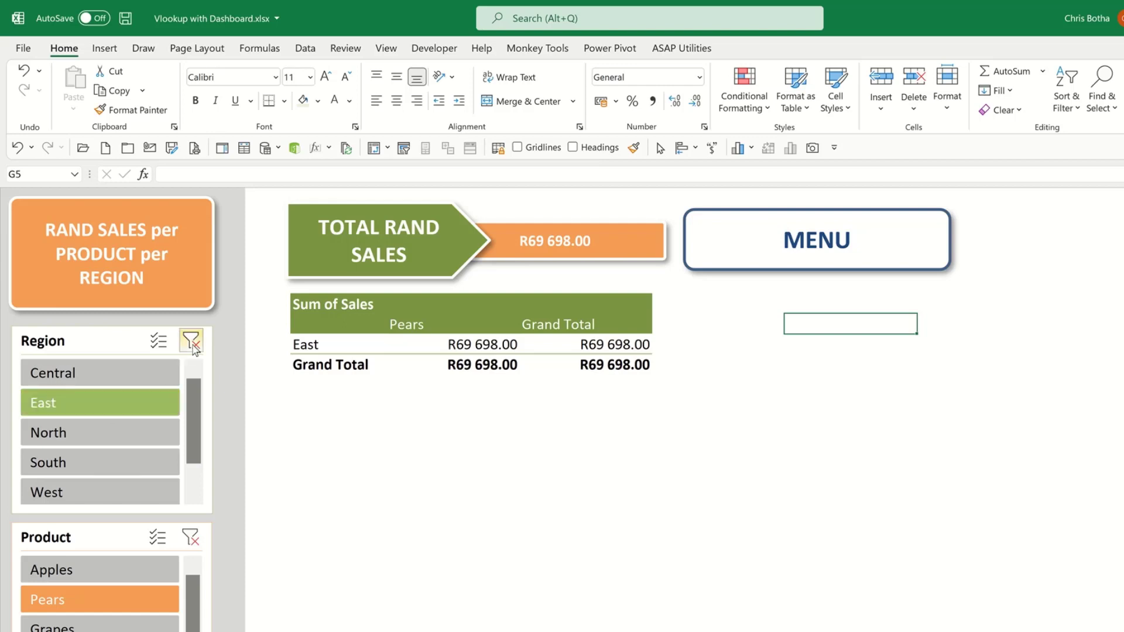
pyautogui.click(192, 344)
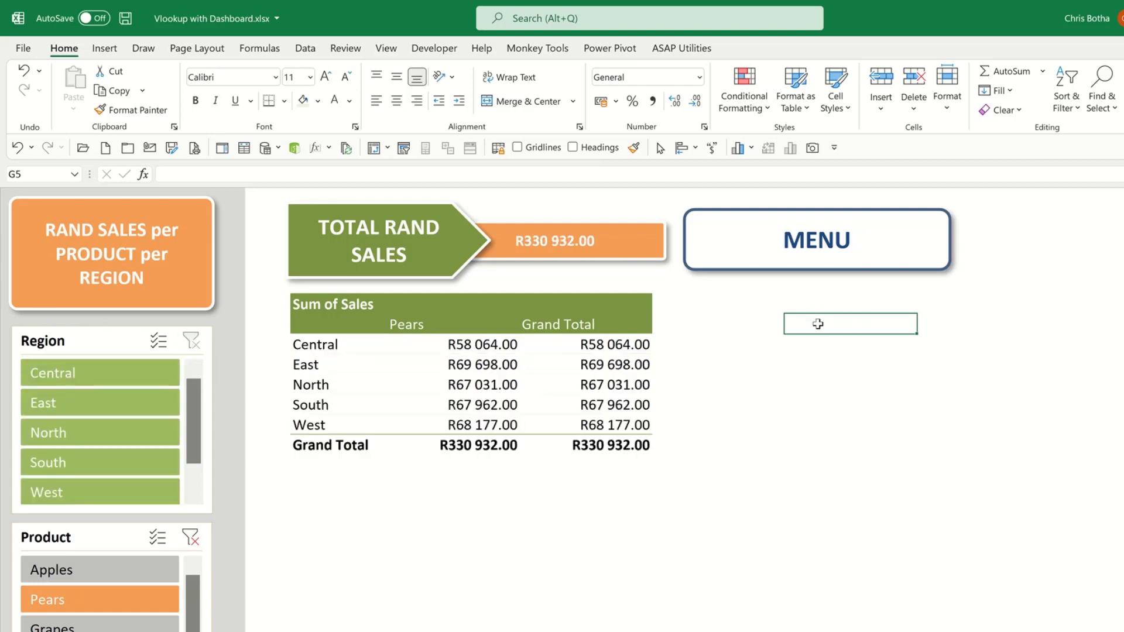
pyautogui.moveTo(816, 324); pyautogui.dragTo(989, 388)
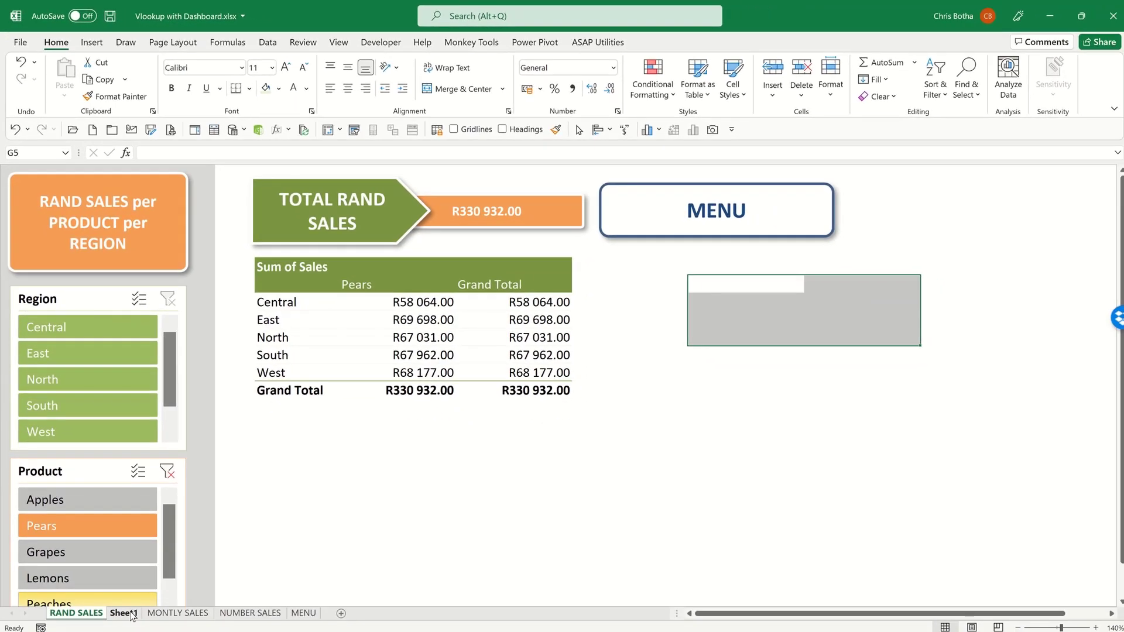
# Step: Examine the SALES table on Sheet1, including the empty cells I5:I7 above the region labels
pyautogui.click(130, 613)
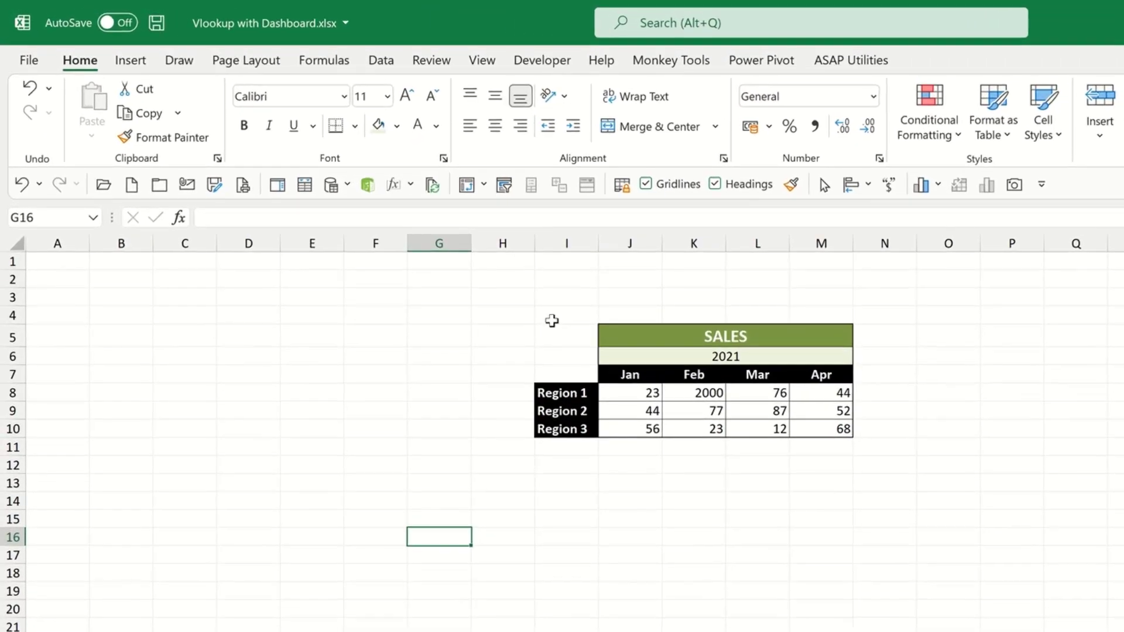
pyautogui.moveTo(567, 335); pyautogui.dragTo(757, 422)
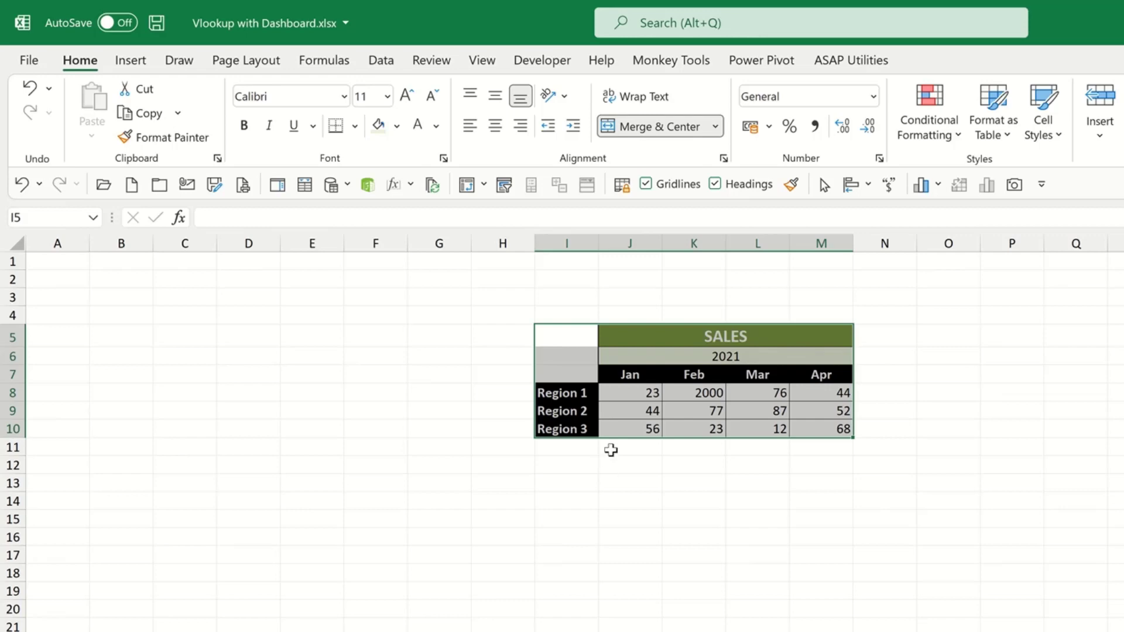
pyautogui.click(539, 461)
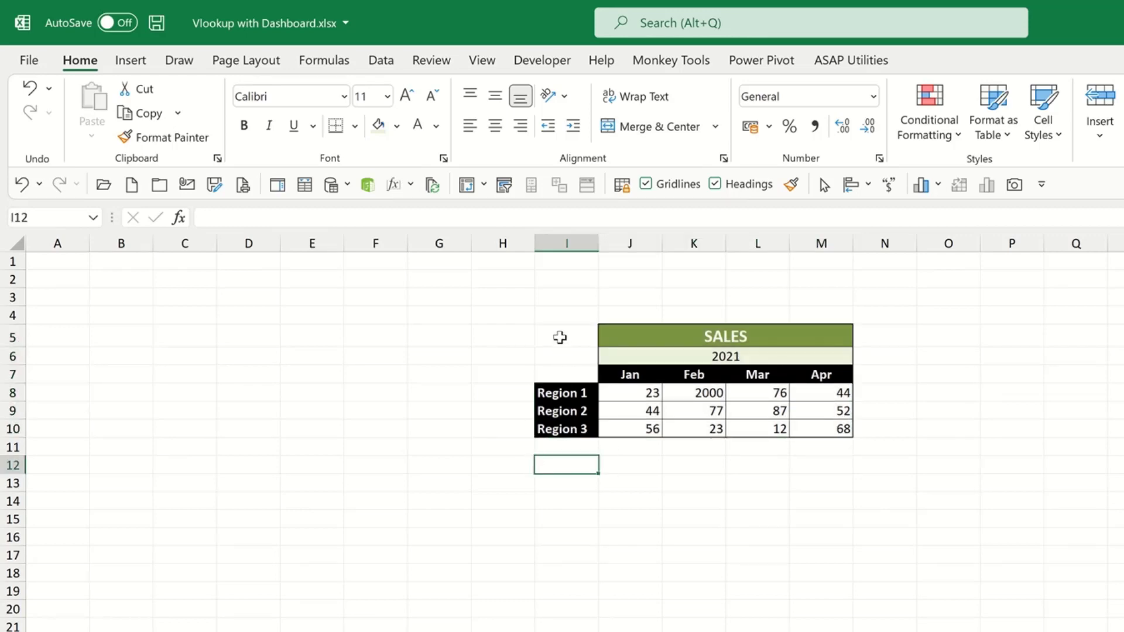
pyautogui.click(558, 336)
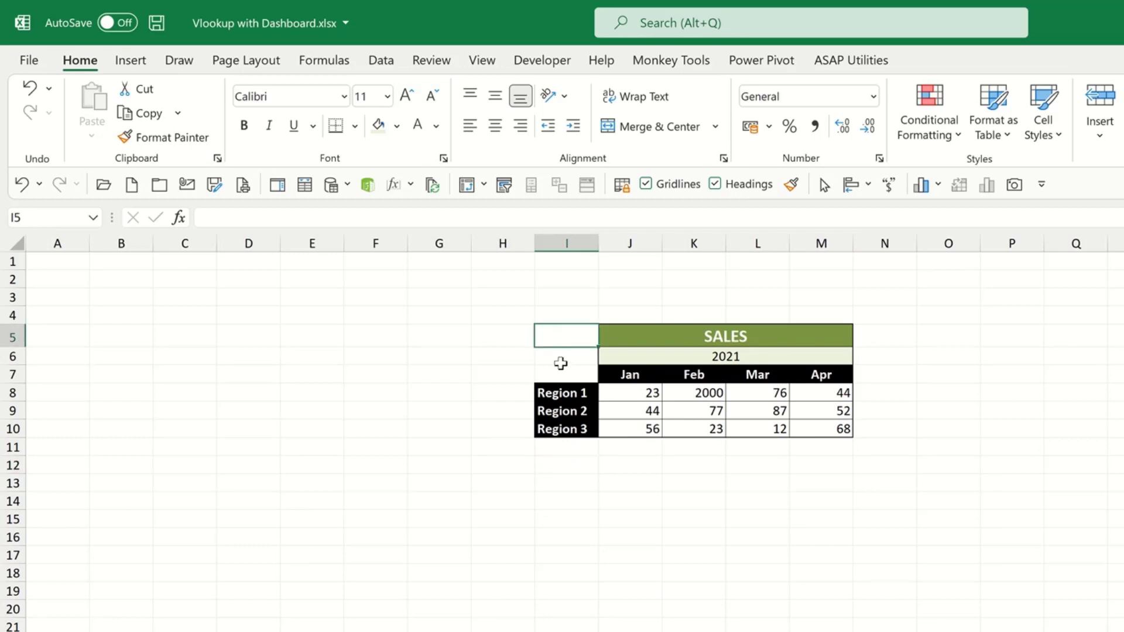
pyautogui.click(561, 362)
pyautogui.click(563, 374)
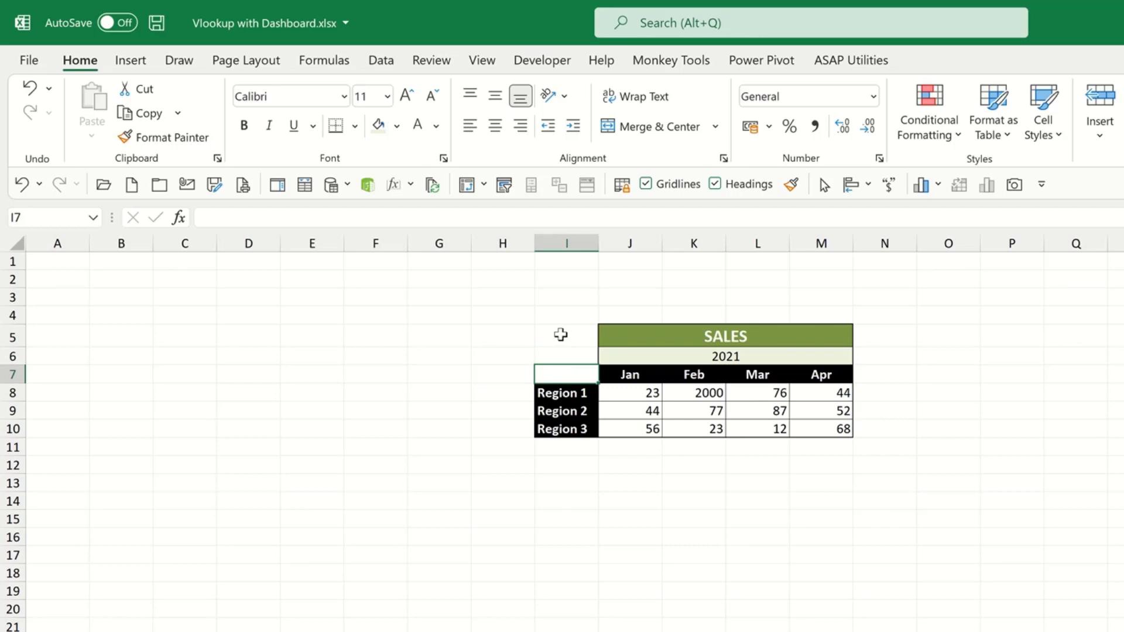
pyautogui.click(560, 335)
pyautogui.click(561, 354)
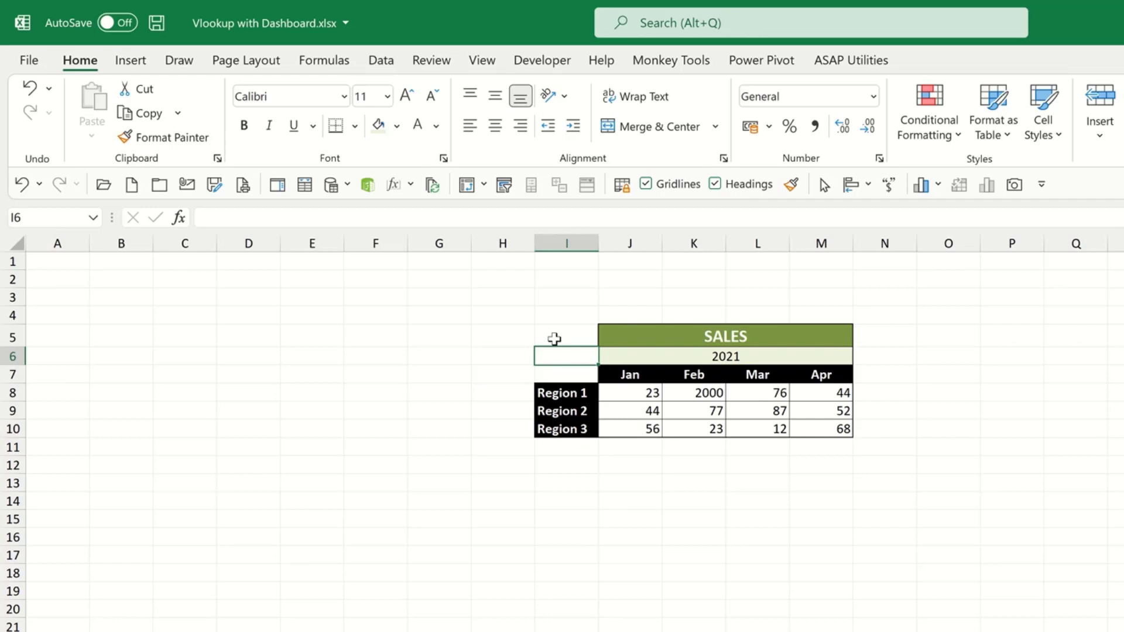
# Step: Fill the empty cells I5:I7 above the region labels with white
pyautogui.moveTo(544, 338); pyautogui.dragTo(548, 371)
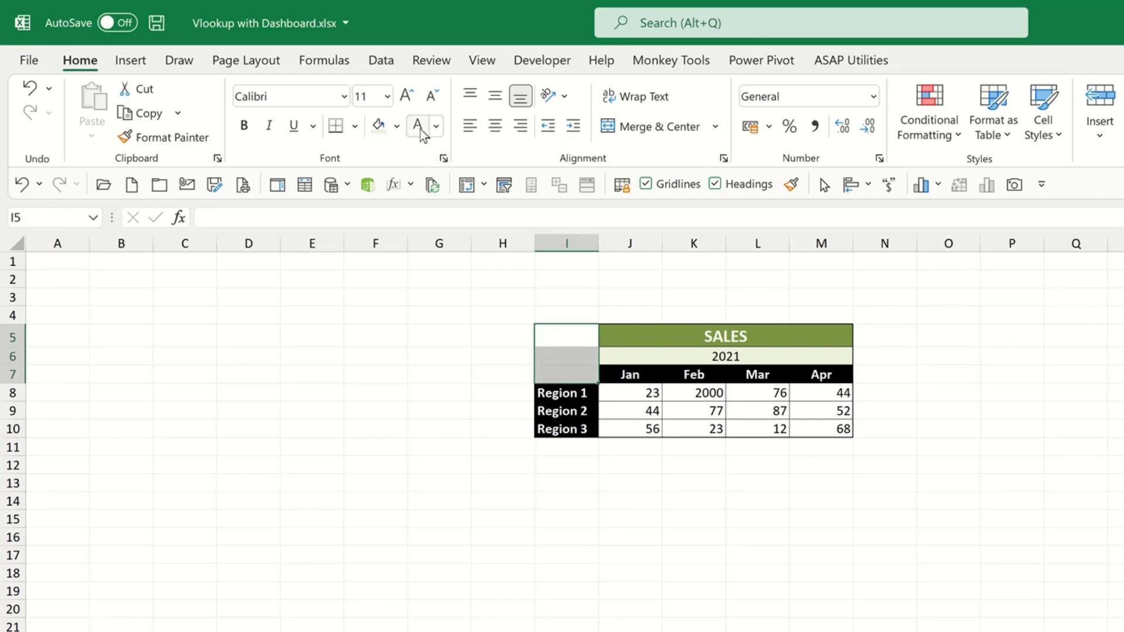
pyautogui.click(396, 126)
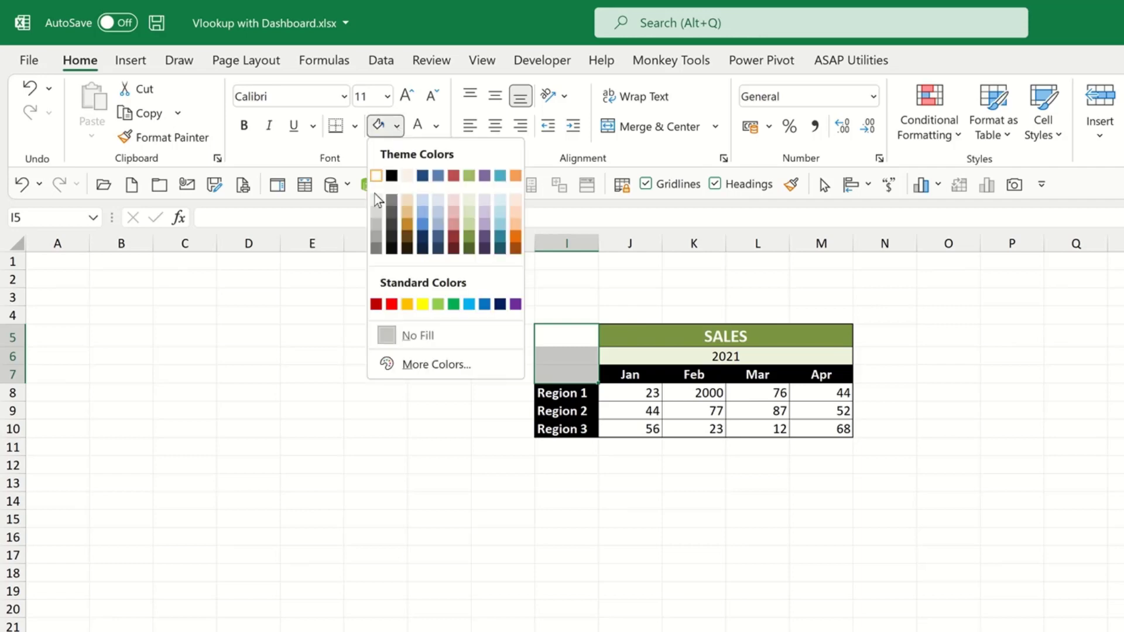
pyautogui.click(376, 177)
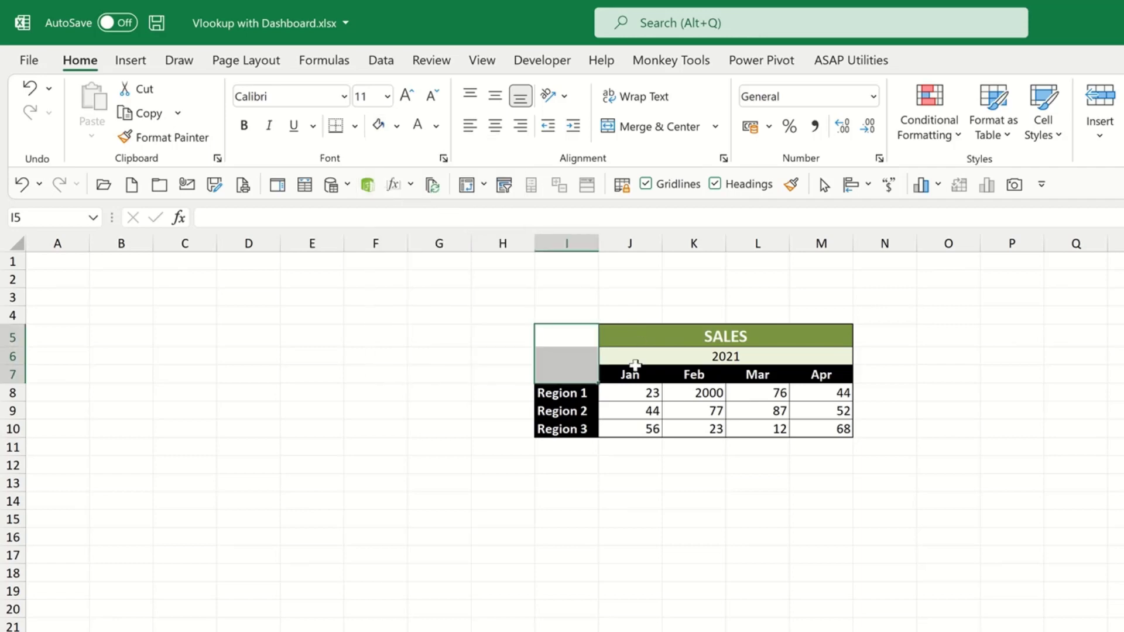
# Step: Fill the sales figures in J8:M10 with white
pyautogui.click(636, 395)
pyautogui.moveTo(637, 395); pyautogui.dragTo(804, 428)
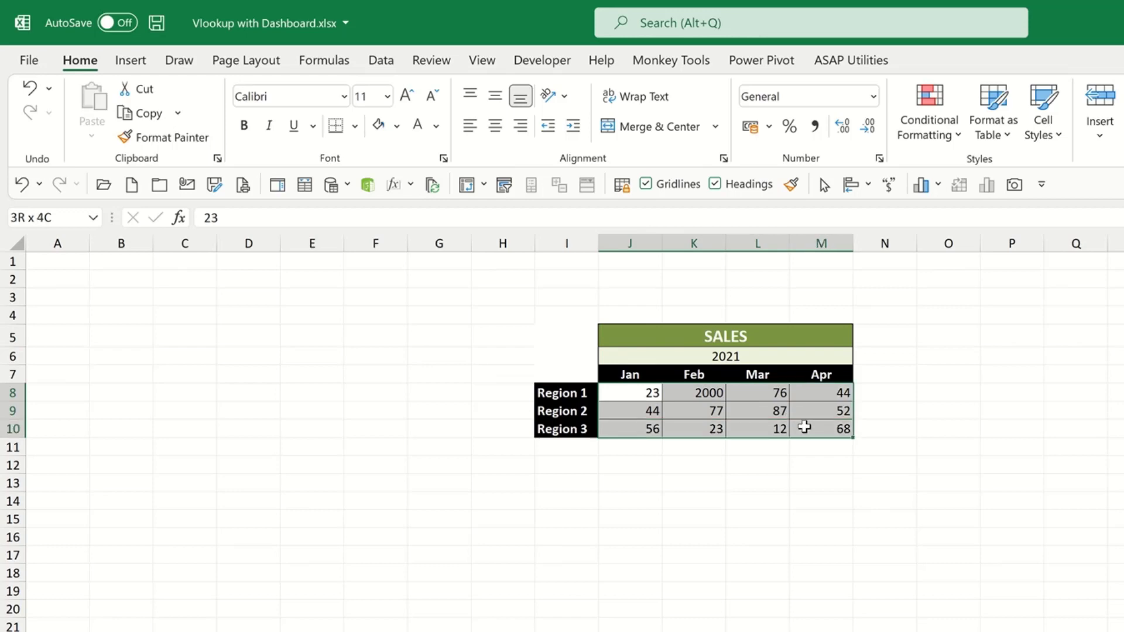
pyautogui.click(396, 126)
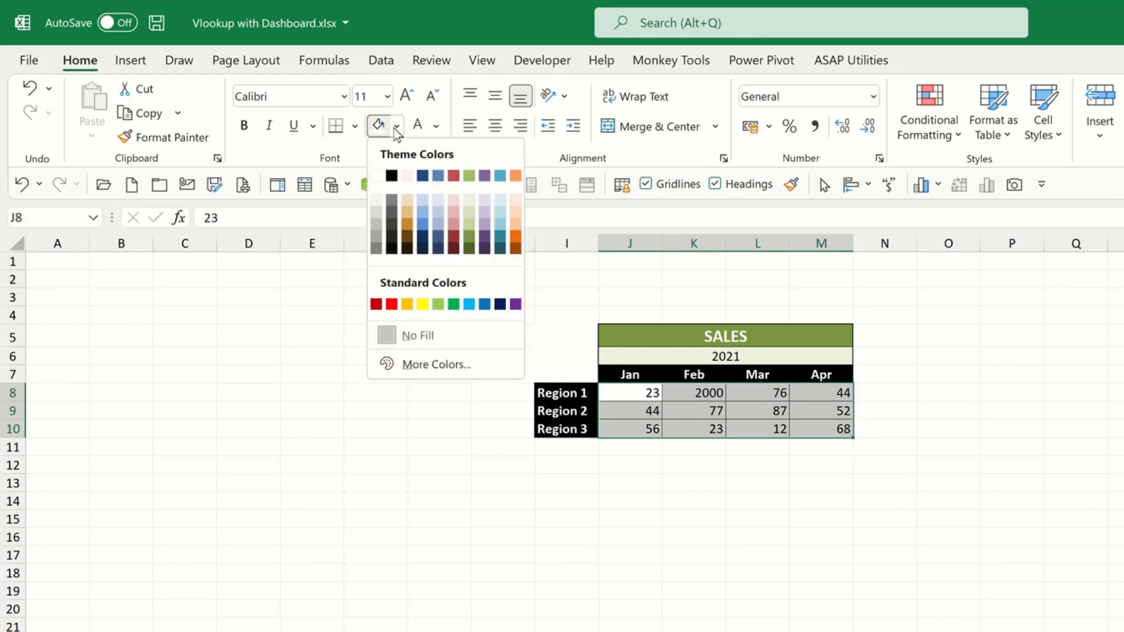
pyautogui.click(377, 177)
pyautogui.click(679, 497)
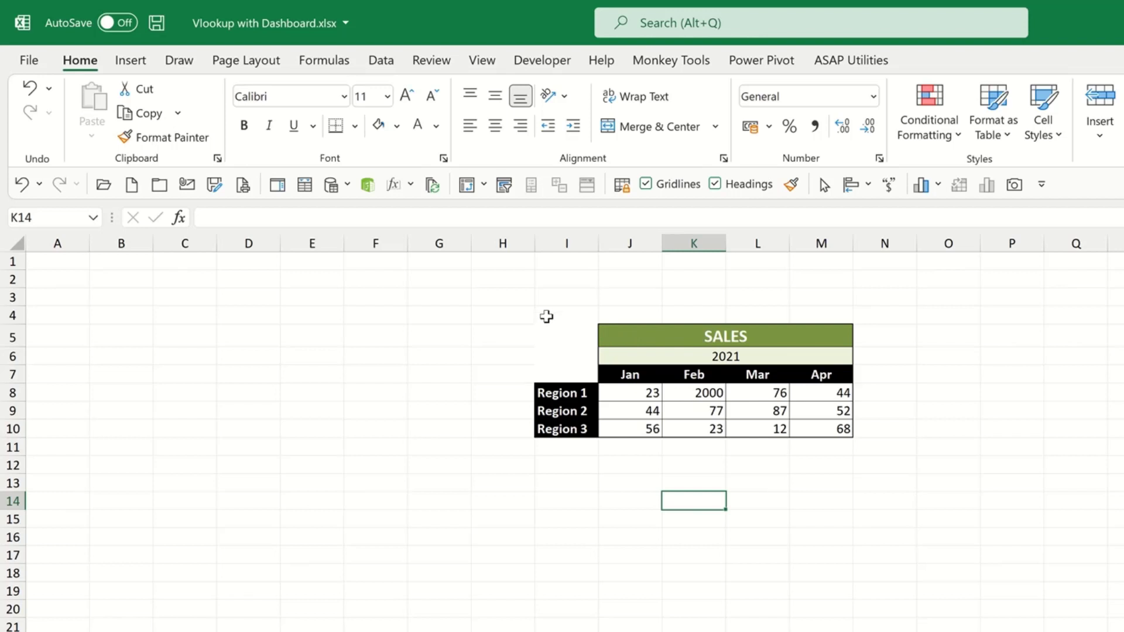
# Step: Turn off the gridlines on Sheet1
pyautogui.moveTo(546, 316); pyautogui.dragTo(863, 446)
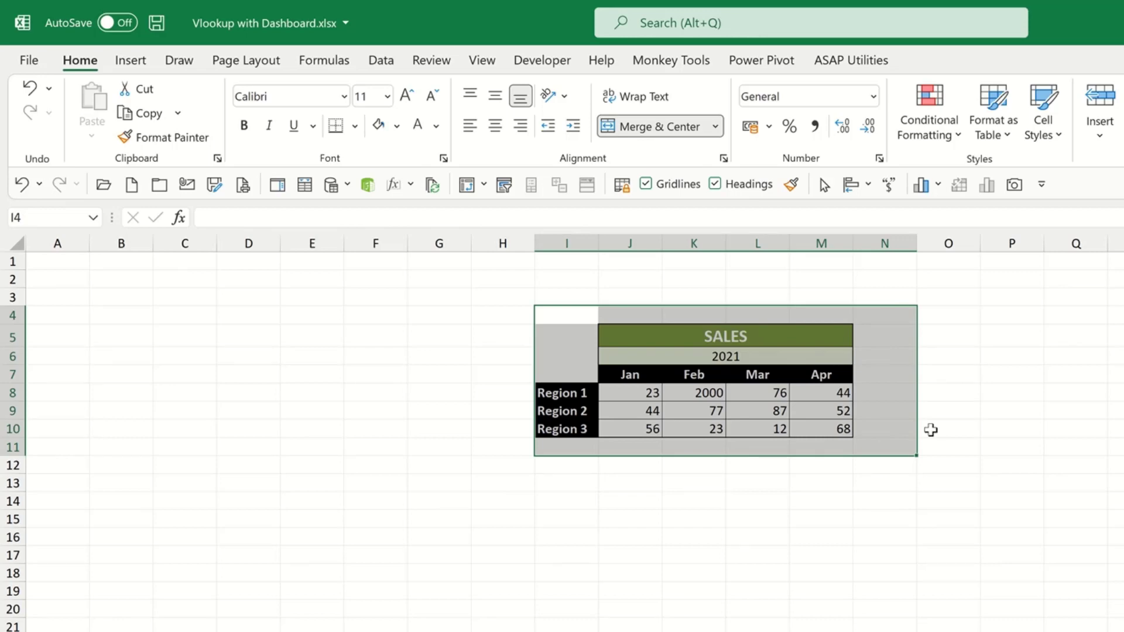
pyautogui.click(734, 296)
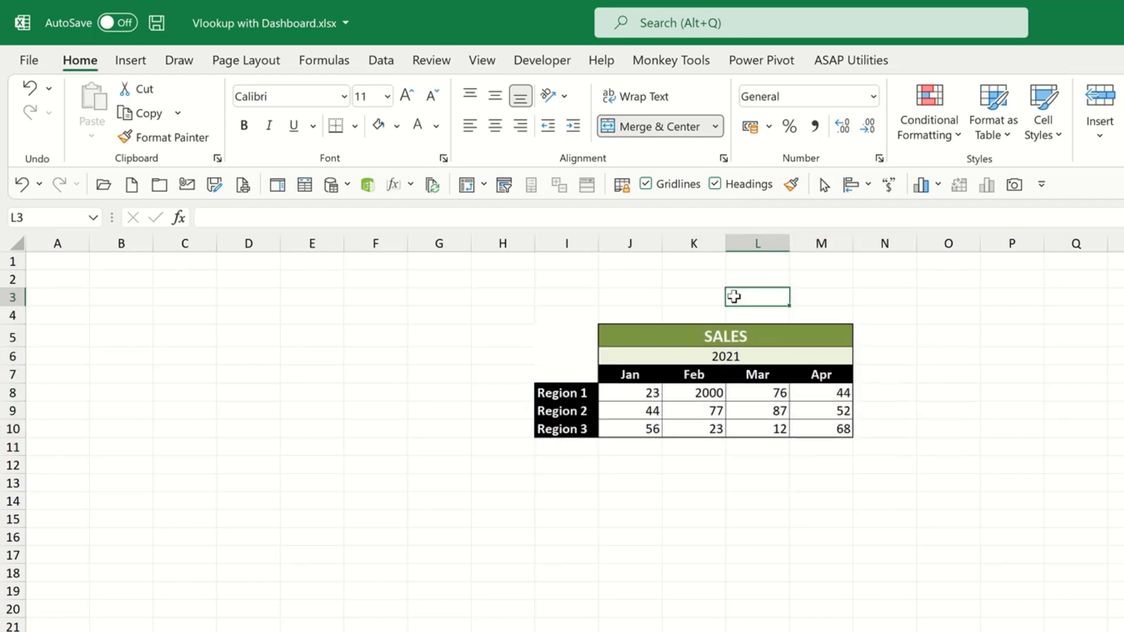
pyautogui.click(482, 61)
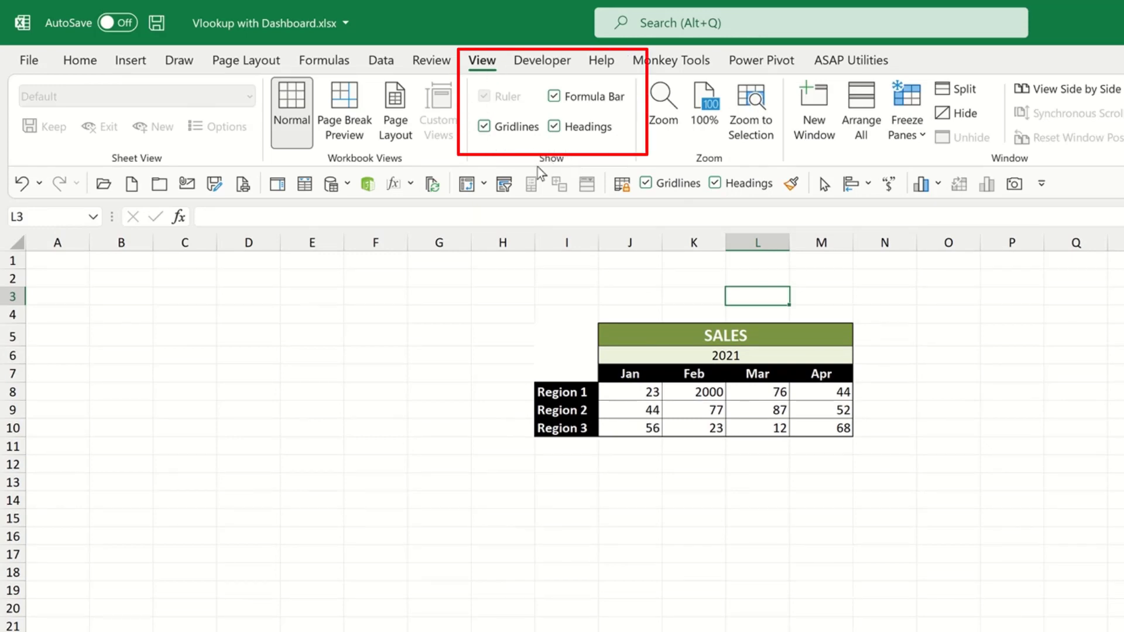
pyautogui.click(485, 126)
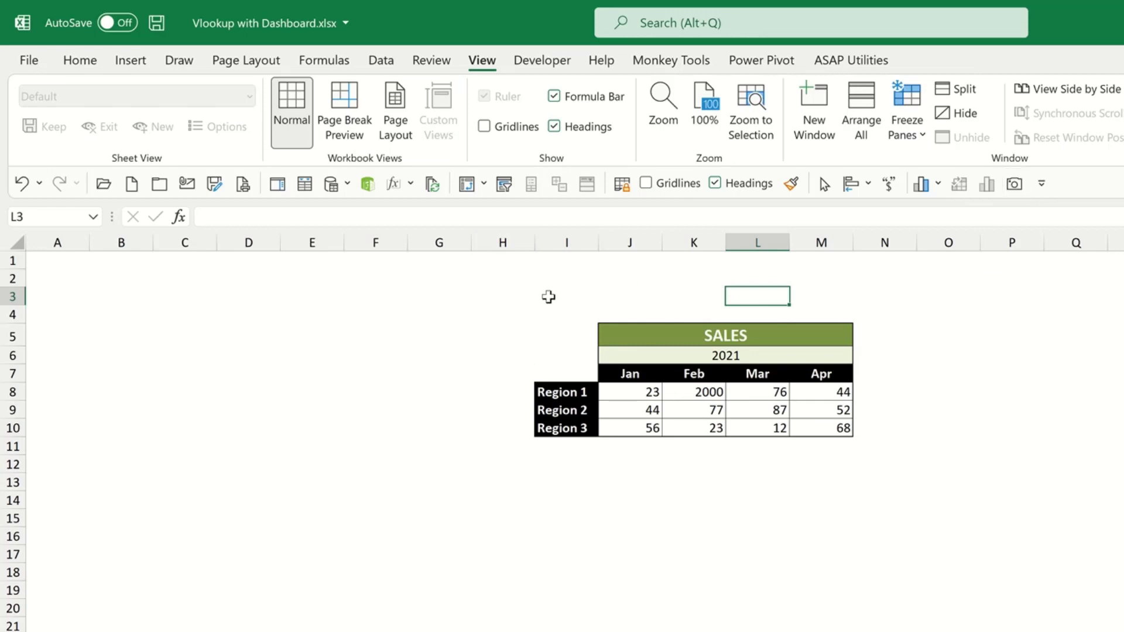
# Step: Capture I5:M10 with the Camera tool and place the linked picture on the RAND SALES sheet just below the MENU button
pyautogui.moveTo(559, 329); pyautogui.dragTo(722, 425)
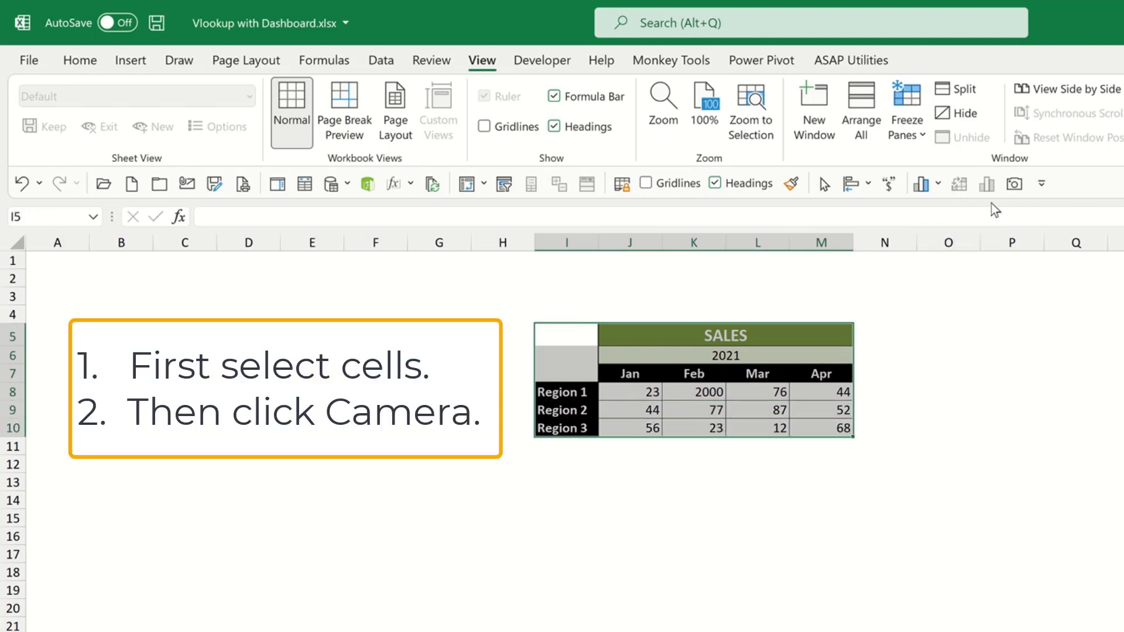
pyautogui.click(1017, 186)
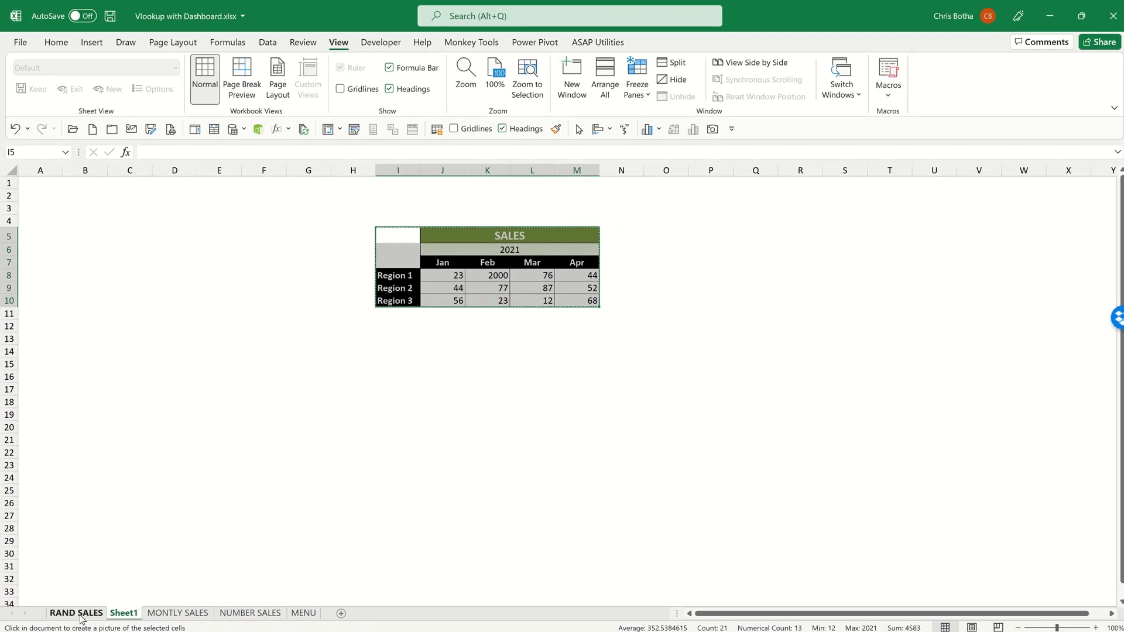
pyautogui.click(76, 612)
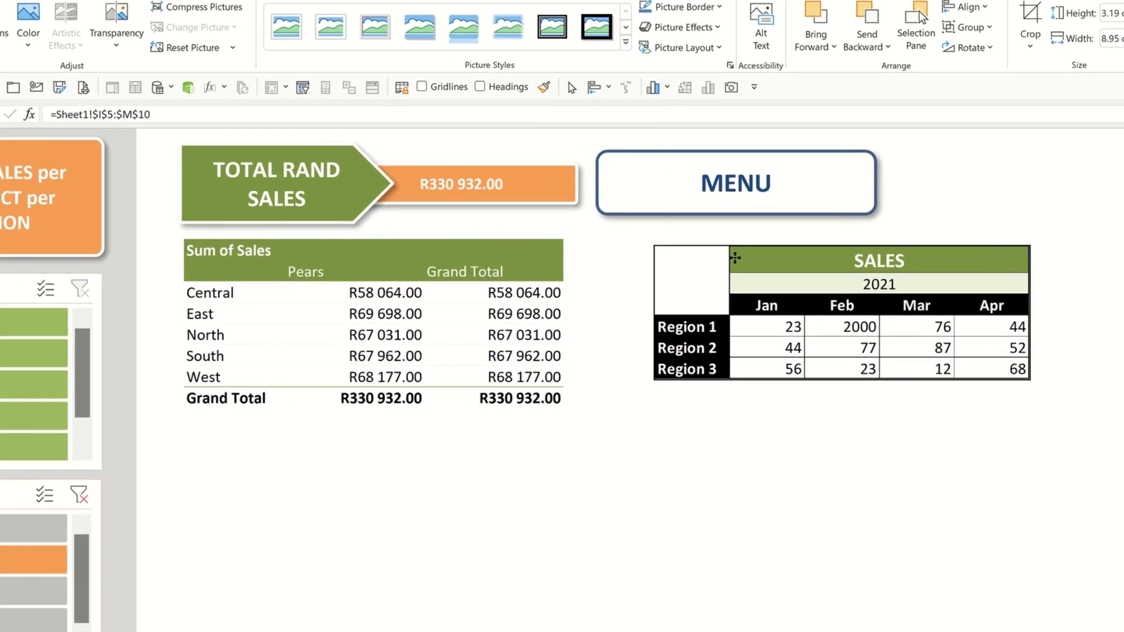
pyautogui.moveTo(735, 258); pyautogui.dragTo(697, 260)
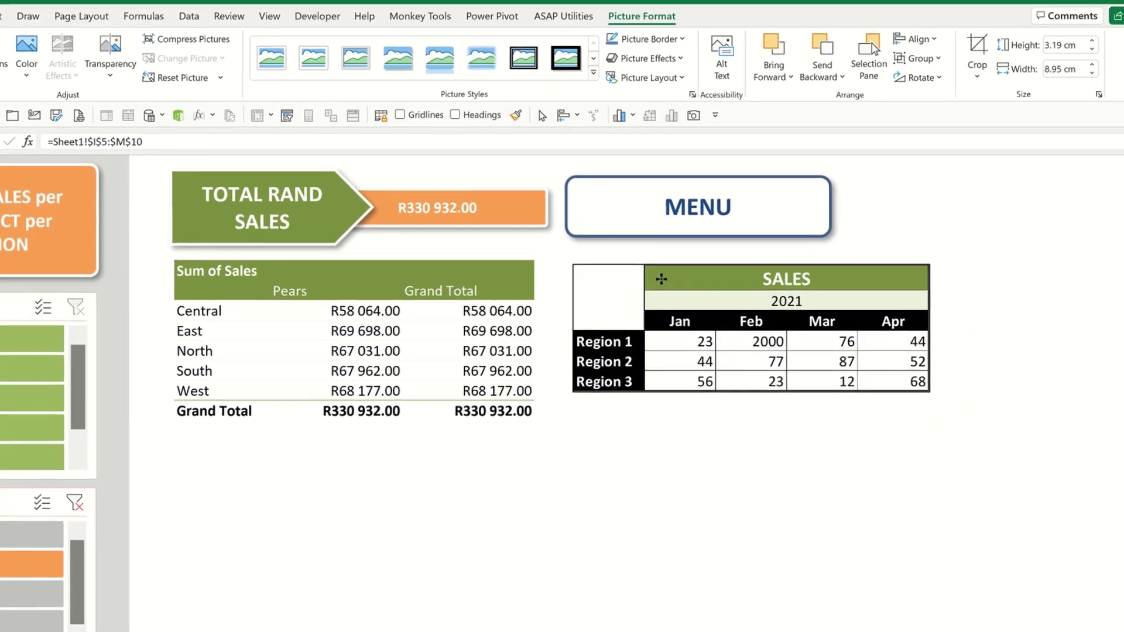
# Step: Nudge the linked sales picture below the MENU button and shrink it to about 2.96 cm high by 8.3 cm wide
pyautogui.moveTo(644, 289); pyautogui.dragTo(649, 281)
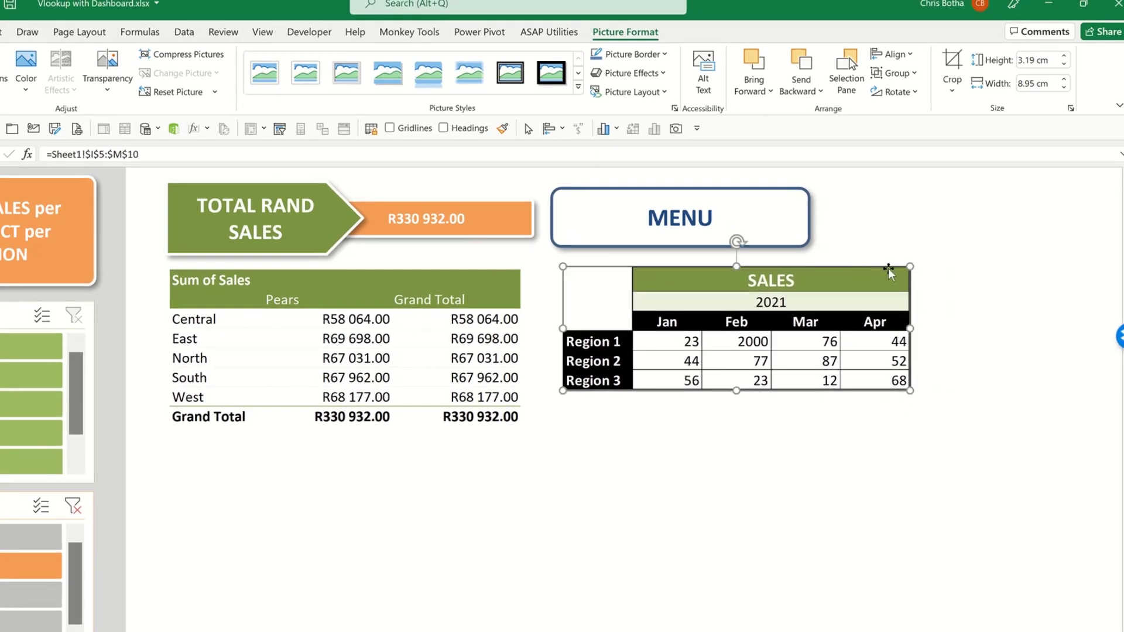
pyautogui.moveTo(911, 265); pyautogui.dragTo(884, 275)
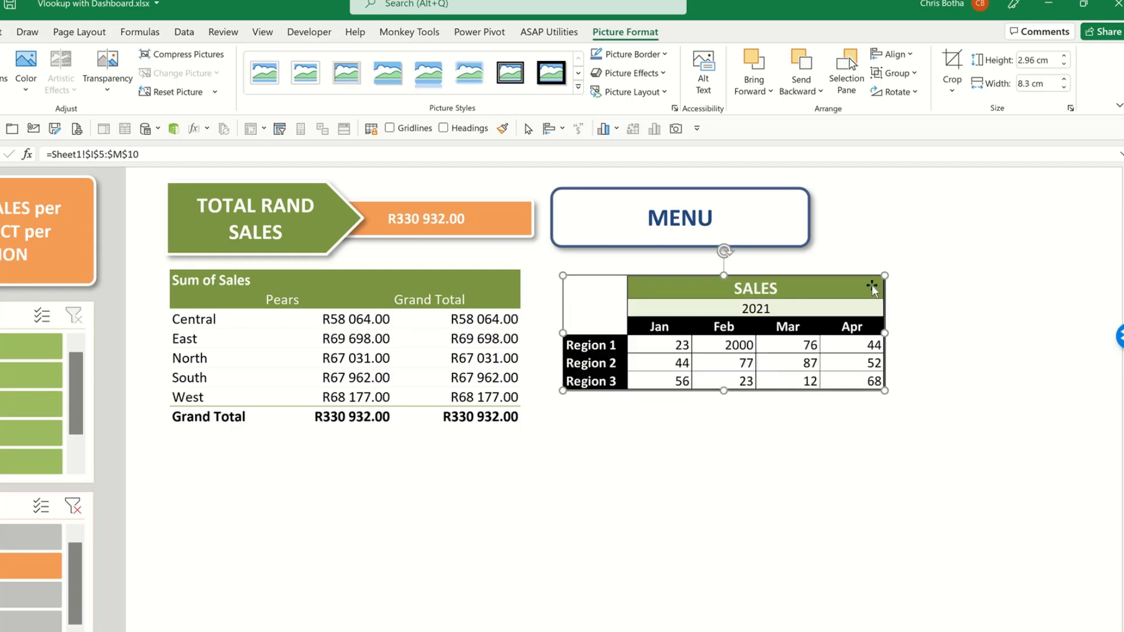
# Step: Give the linked sales picture a dark olive green border with a 2¼ pt weight
pyautogui.click(660, 54)
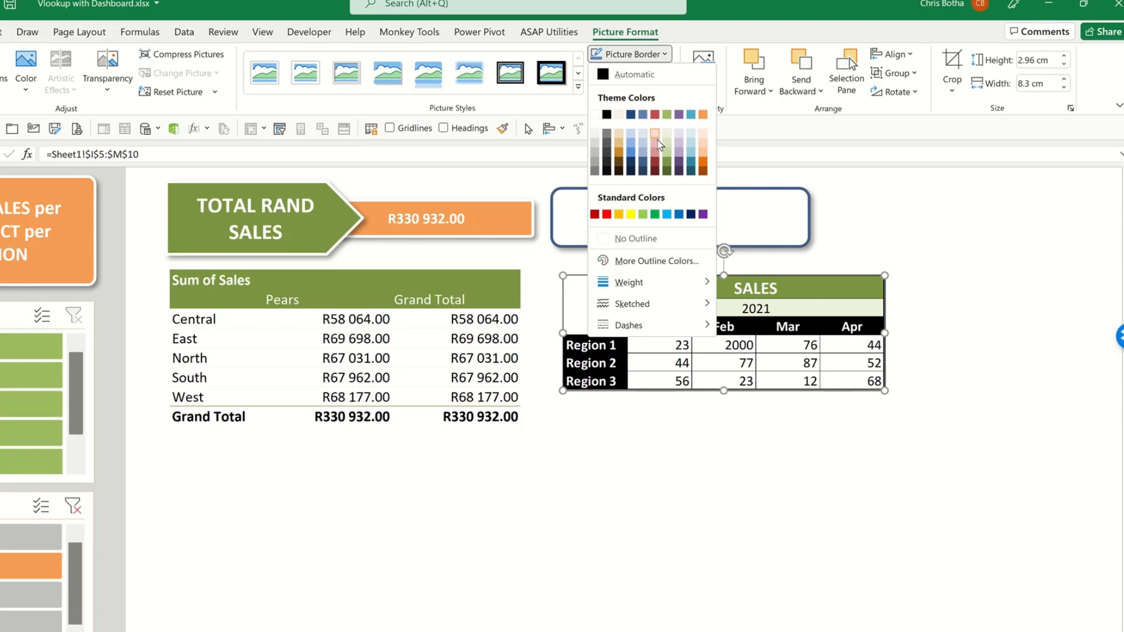
pyautogui.click(666, 166)
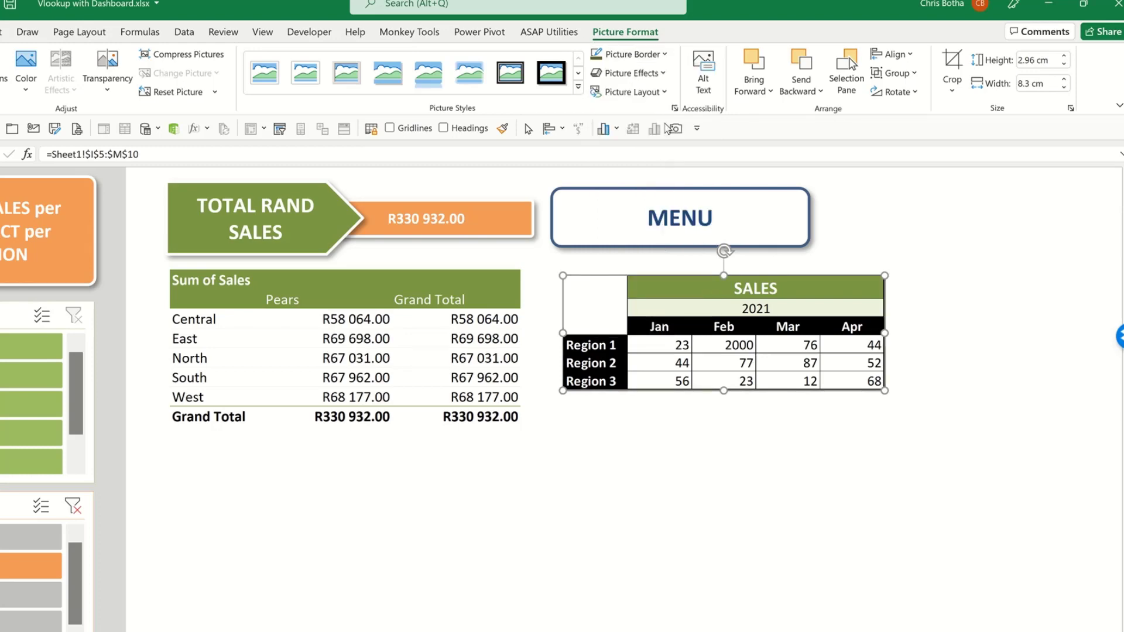
pyautogui.click(662, 55)
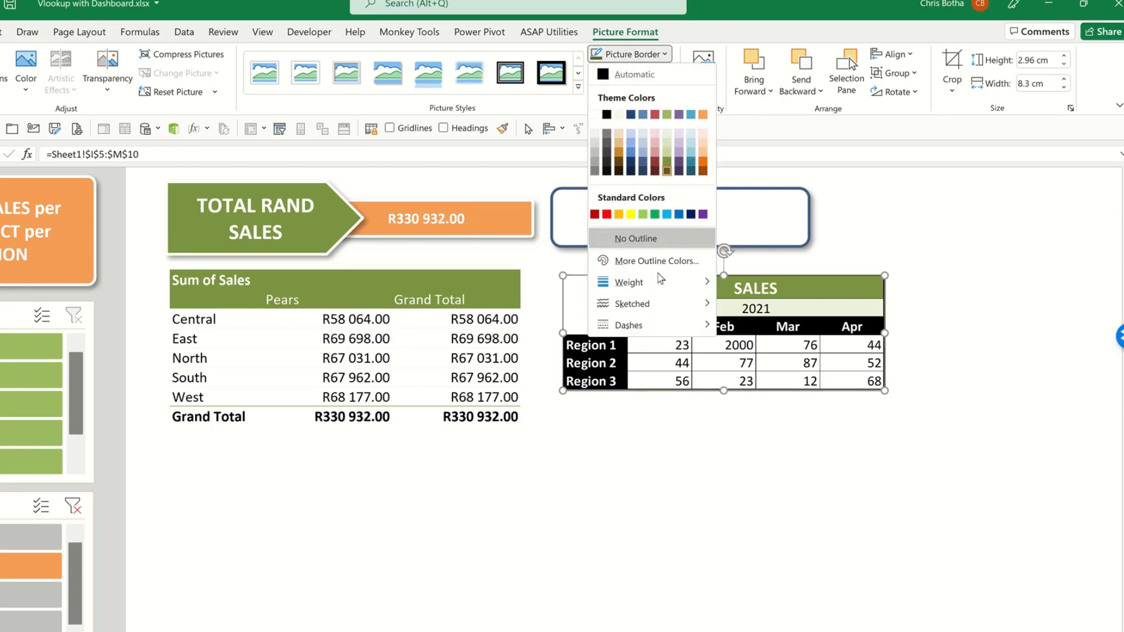
pyautogui.moveTo(661, 282)
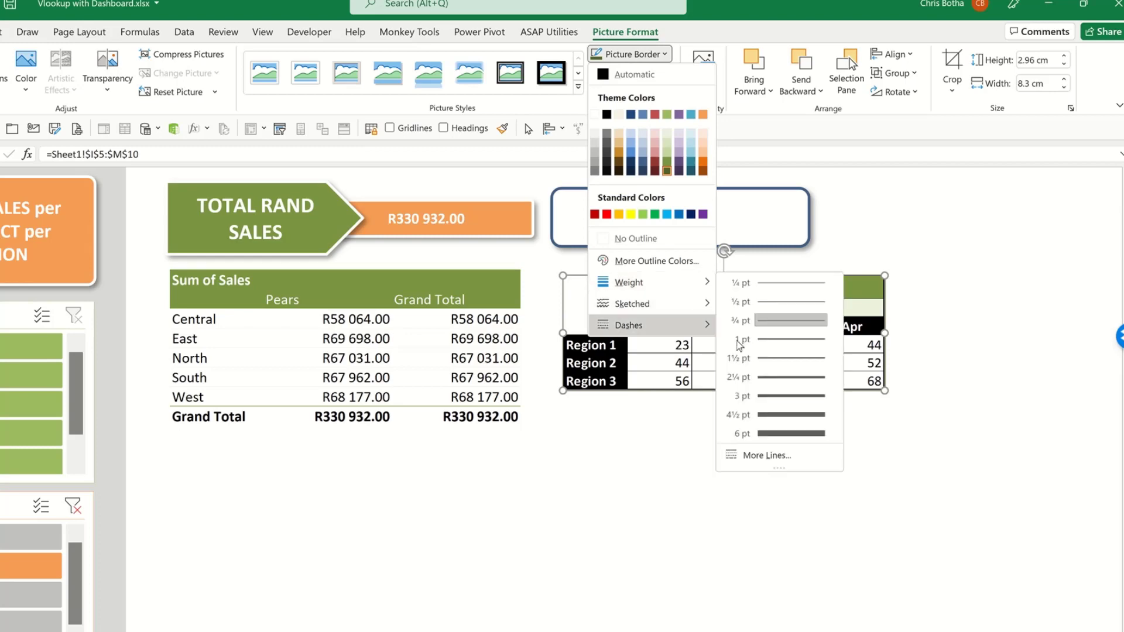
pyautogui.click(740, 377)
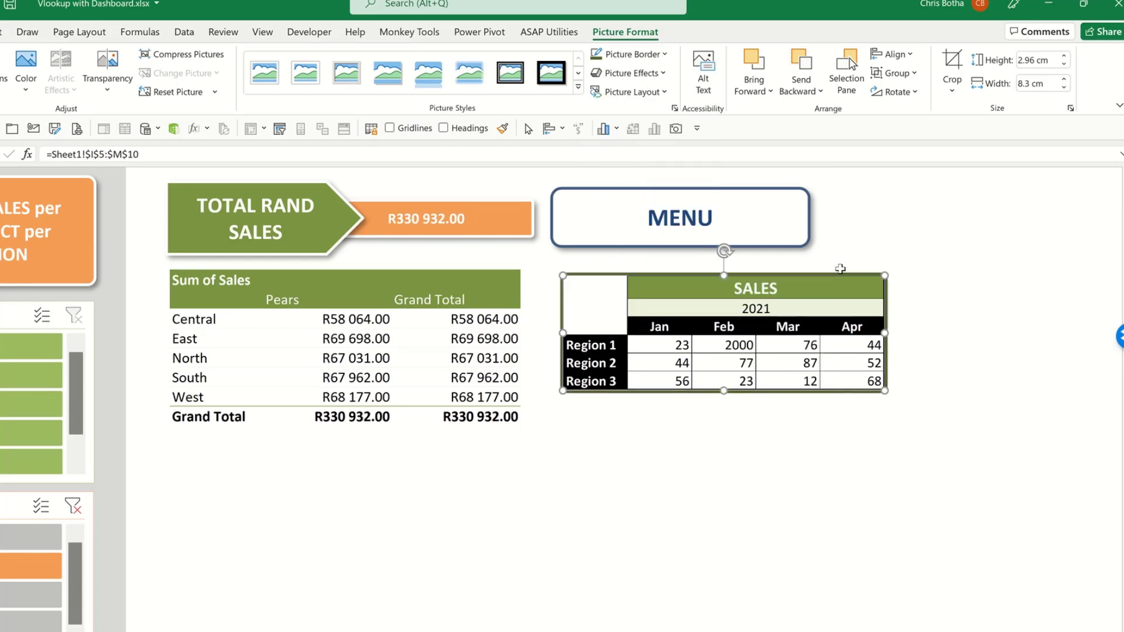
pyautogui.click(867, 229)
# Step: Apply a shadow effect to the linked sales picture
pyautogui.moveTo(750, 295)
pyautogui.mouseDown()
pyautogui.moveTo(751, 326)
pyautogui.moveTo(751, 299)
pyautogui.mouseUp()
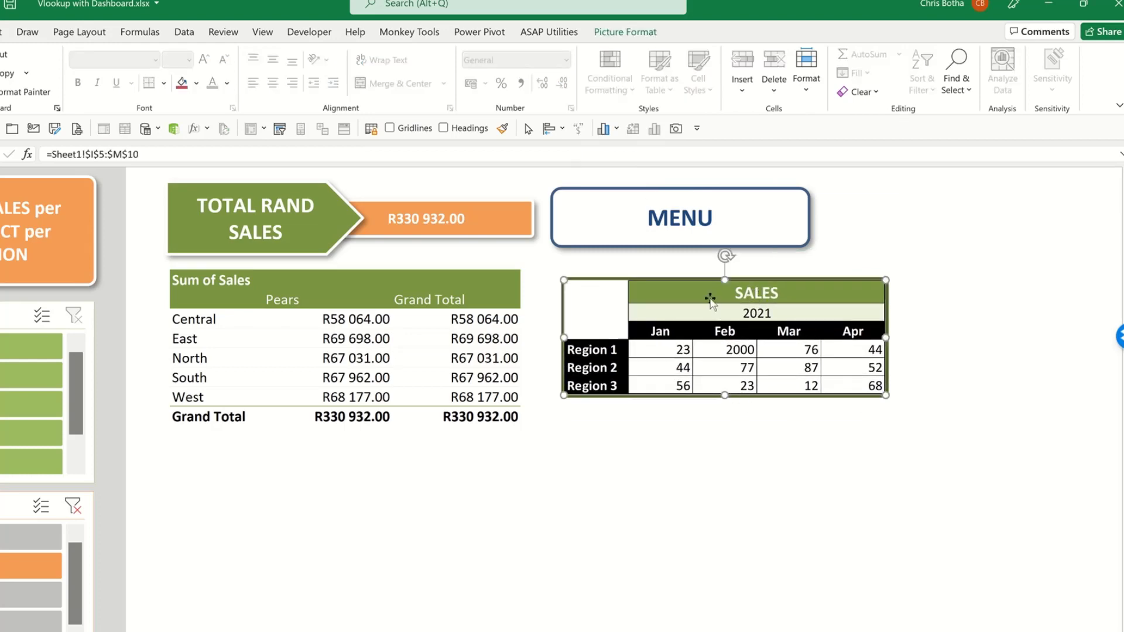
pyautogui.click(619, 34)
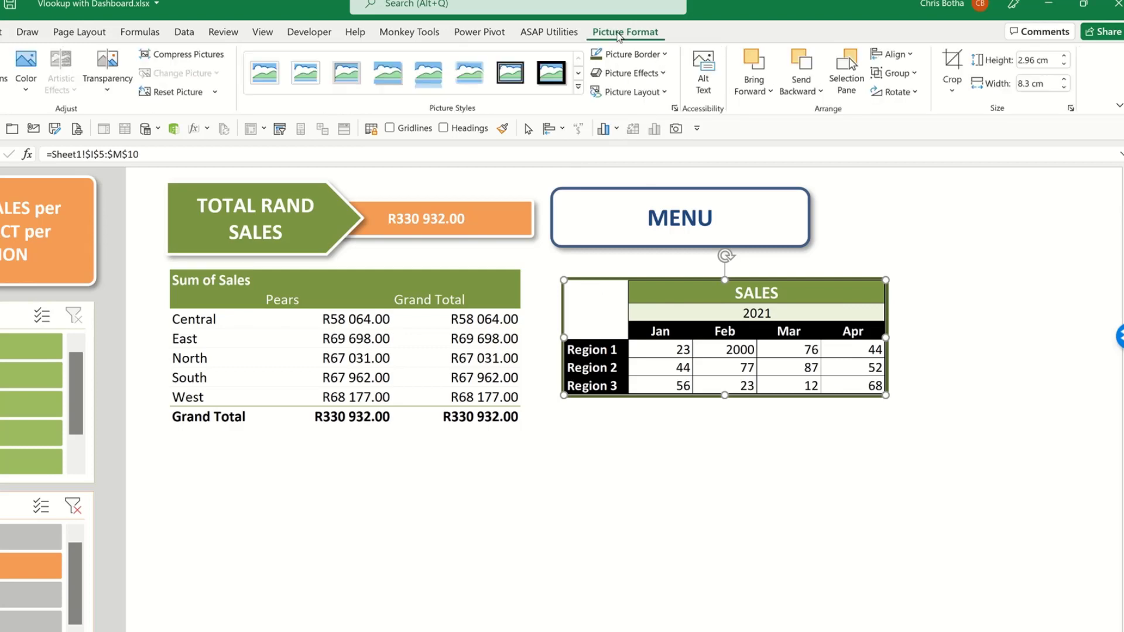
pyautogui.click(642, 75)
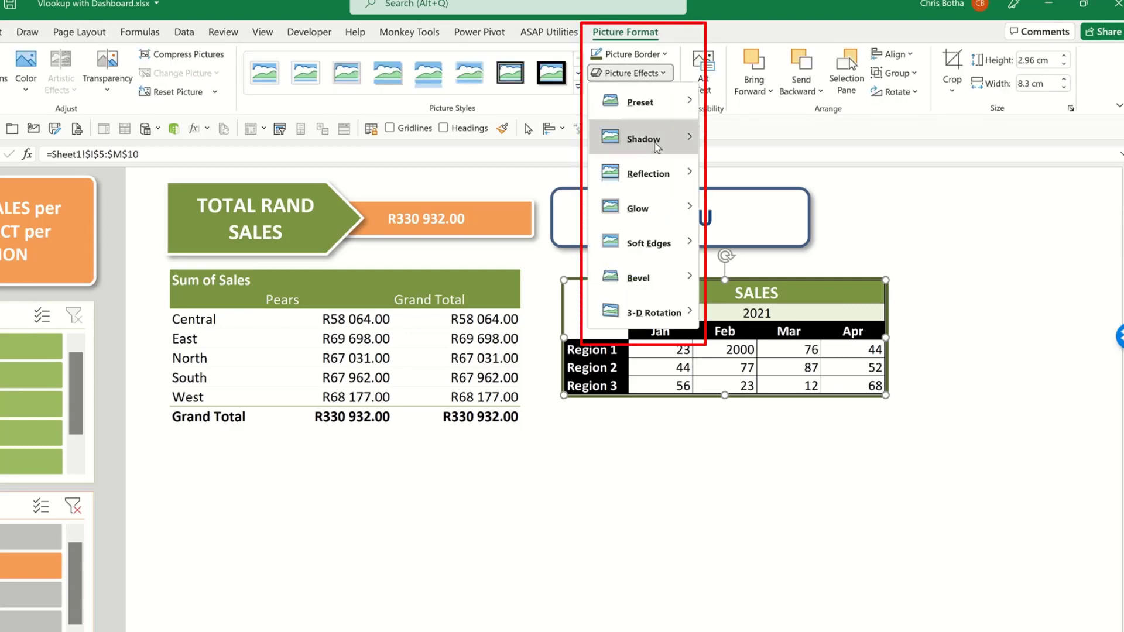
pyautogui.moveTo(656, 147)
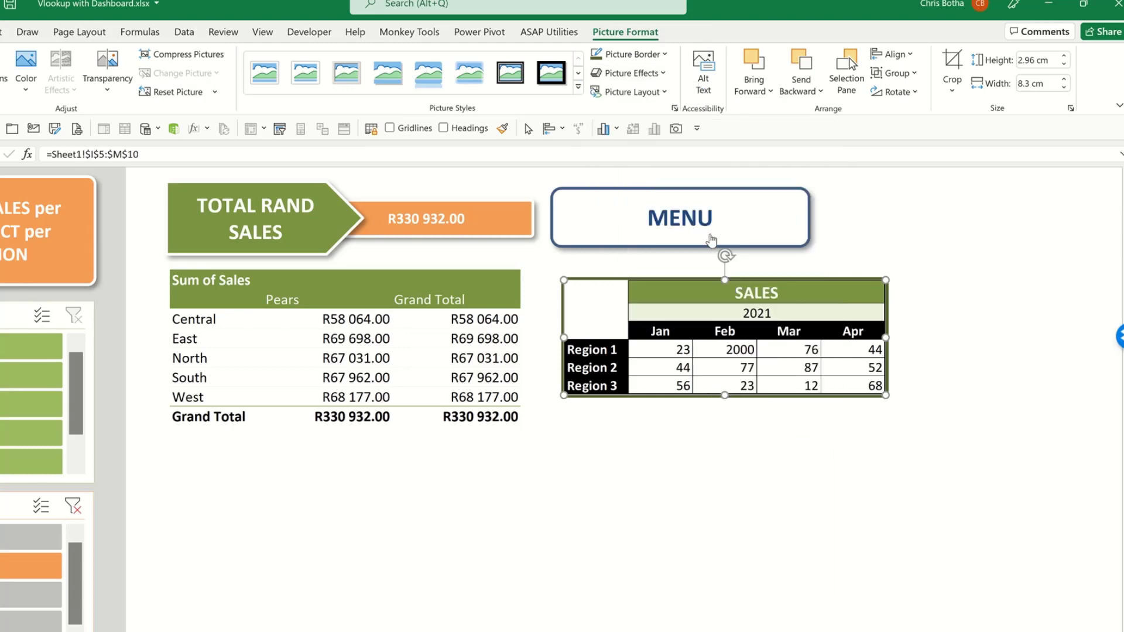
pyautogui.click(715, 231)
# Step: Move the linked sales picture so its left edge lines up with the MENU button, and deselect it
pyautogui.moveTo(715, 277); pyautogui.dragTo(694, 269)
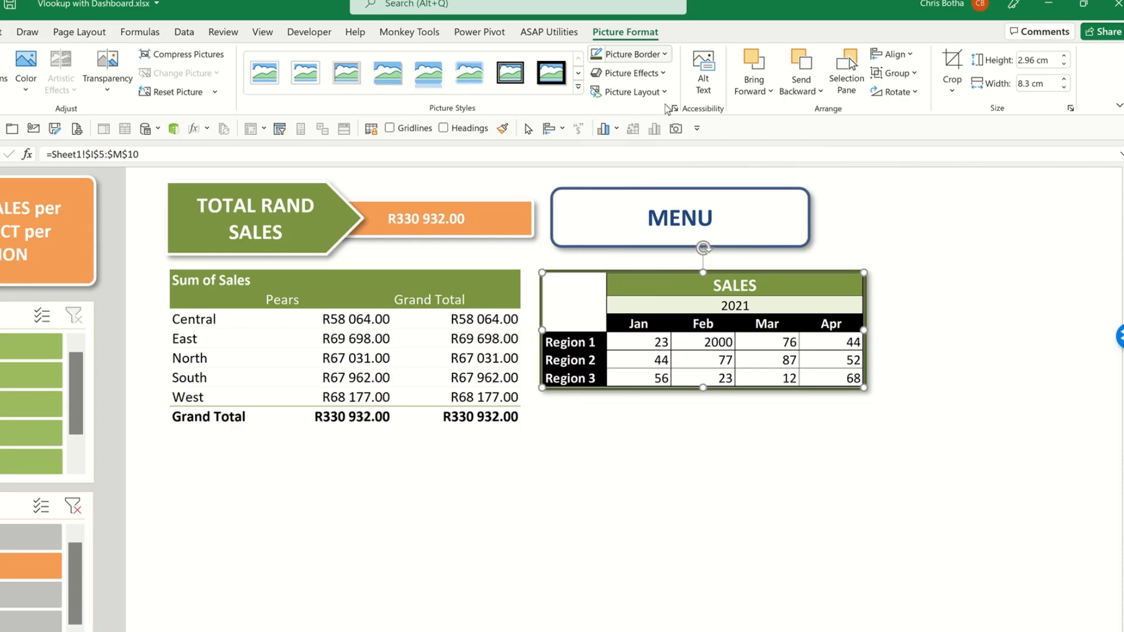
pyautogui.moveTo(632, 280)
pyautogui.mouseDown()
pyautogui.moveTo(662, 298)
pyautogui.moveTo(637, 285)
pyautogui.mouseUp()
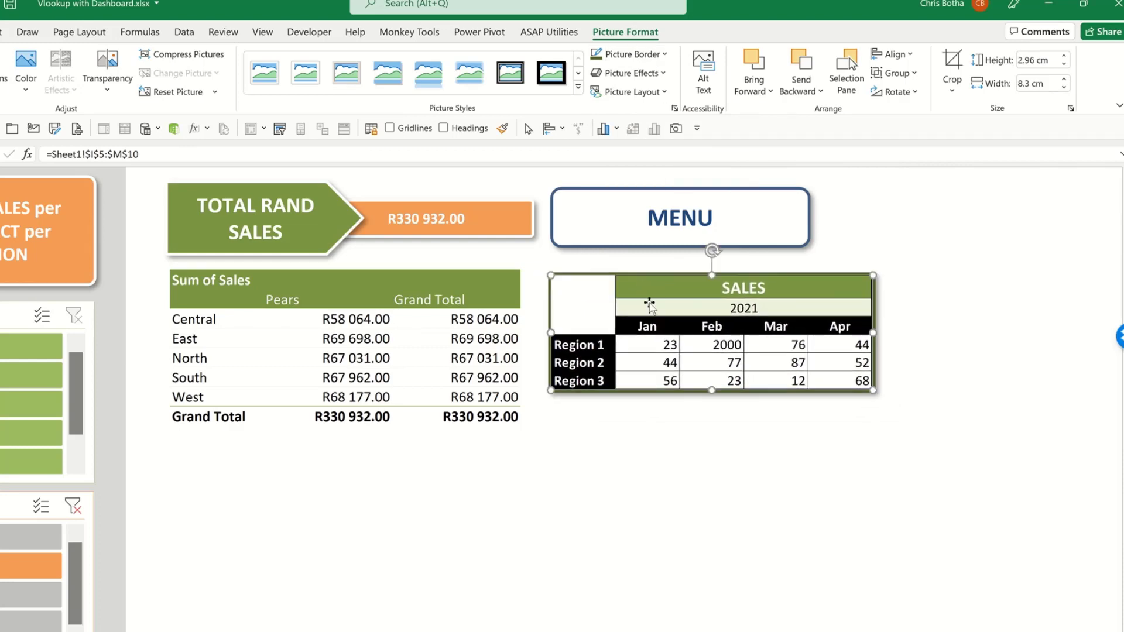
pyautogui.click(577, 464)
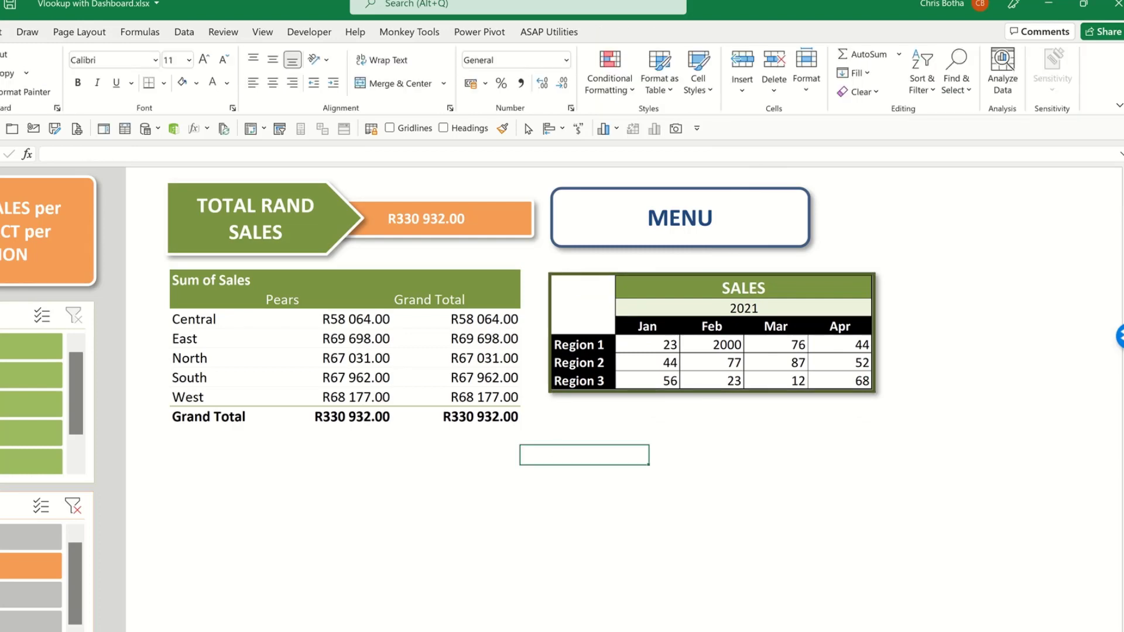
# Step: On Sheet1, set the Mar sales figure for Region 1 to 10000
pyautogui.click(375, 629)
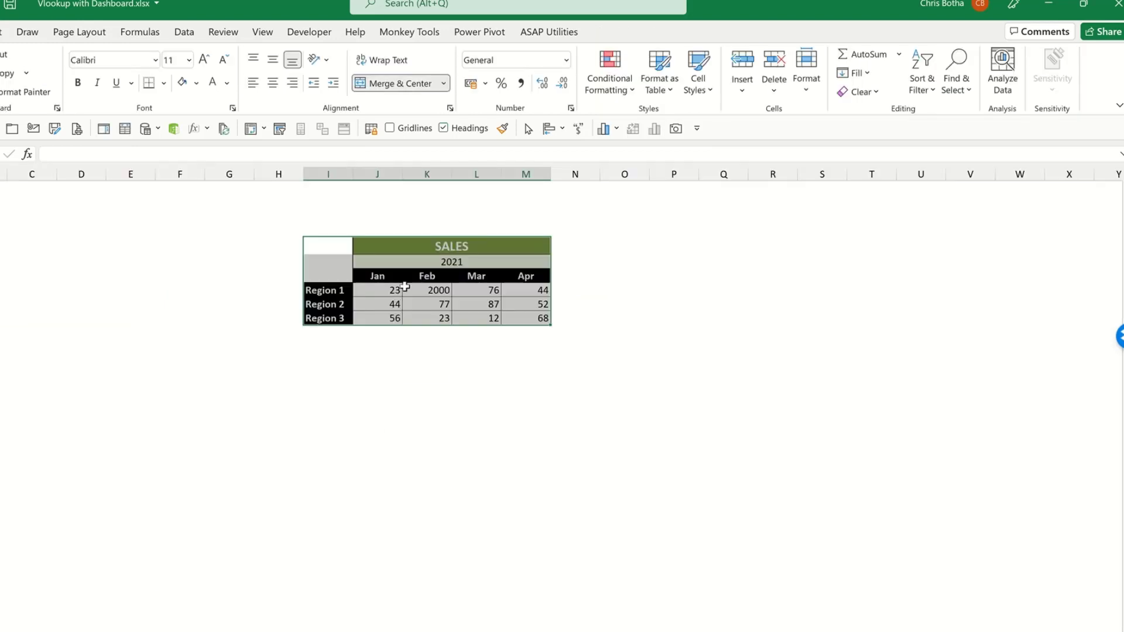
pyautogui.click(478, 291)
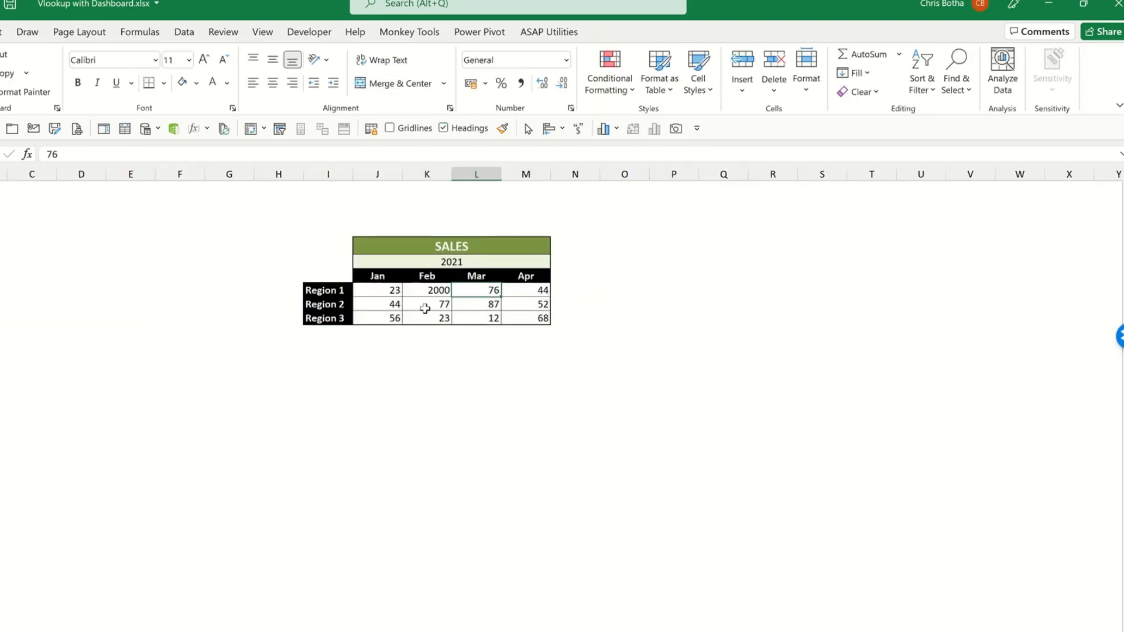
pyautogui.write('100')
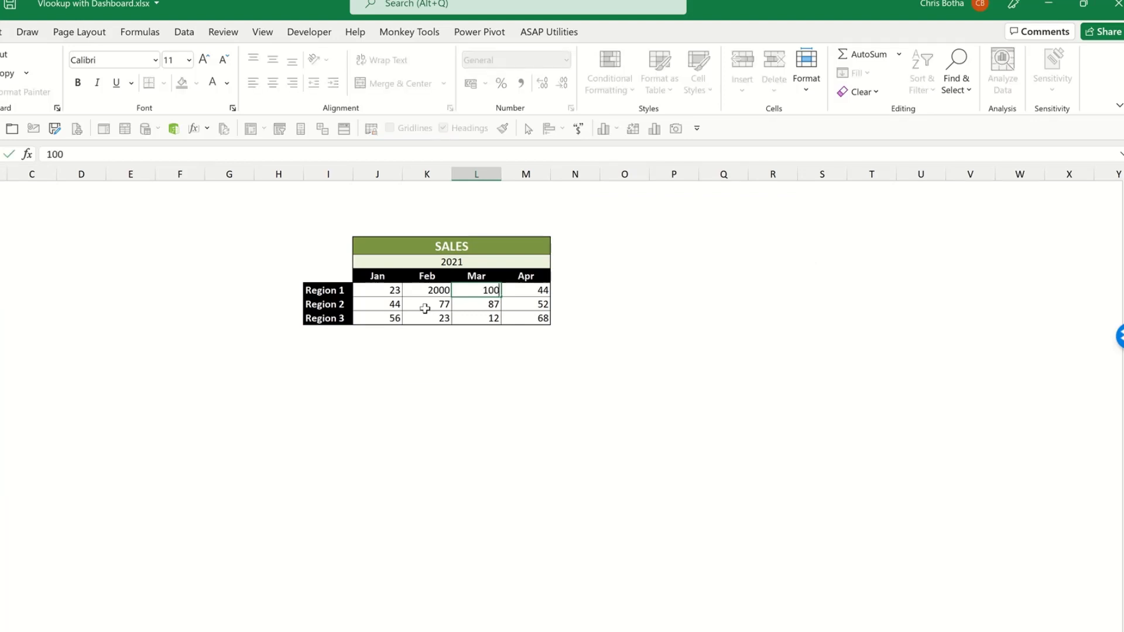
pyautogui.write('00')
pyautogui.press('Return')
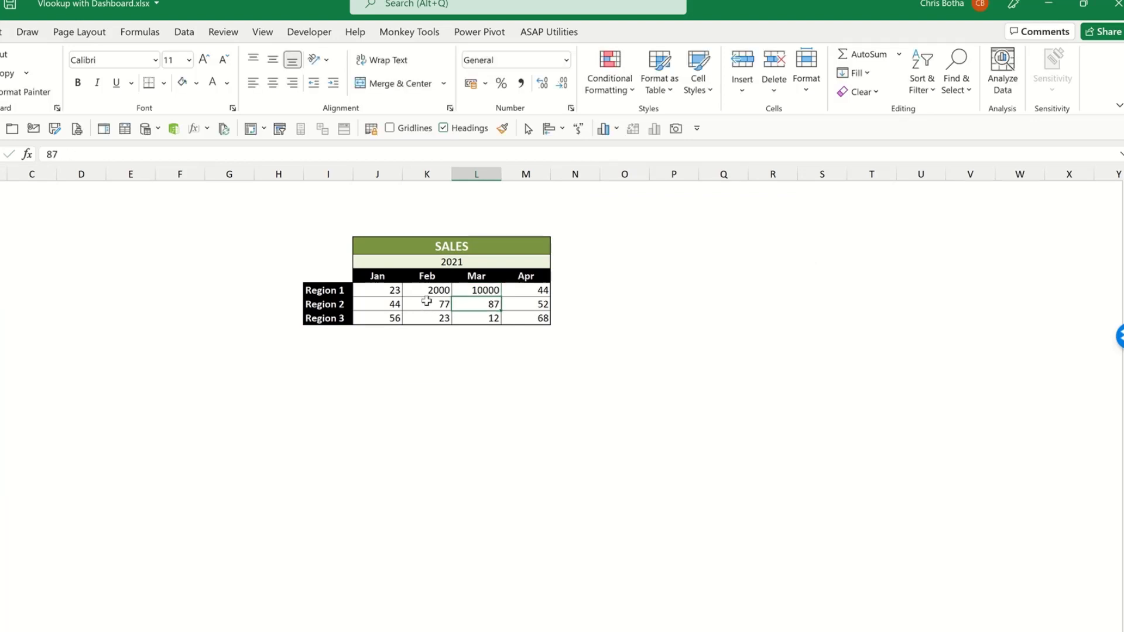
# Step: Change the table's heading on Sheet1 to REGIONAL SALES
pyautogui.doubleClick(483, 252)
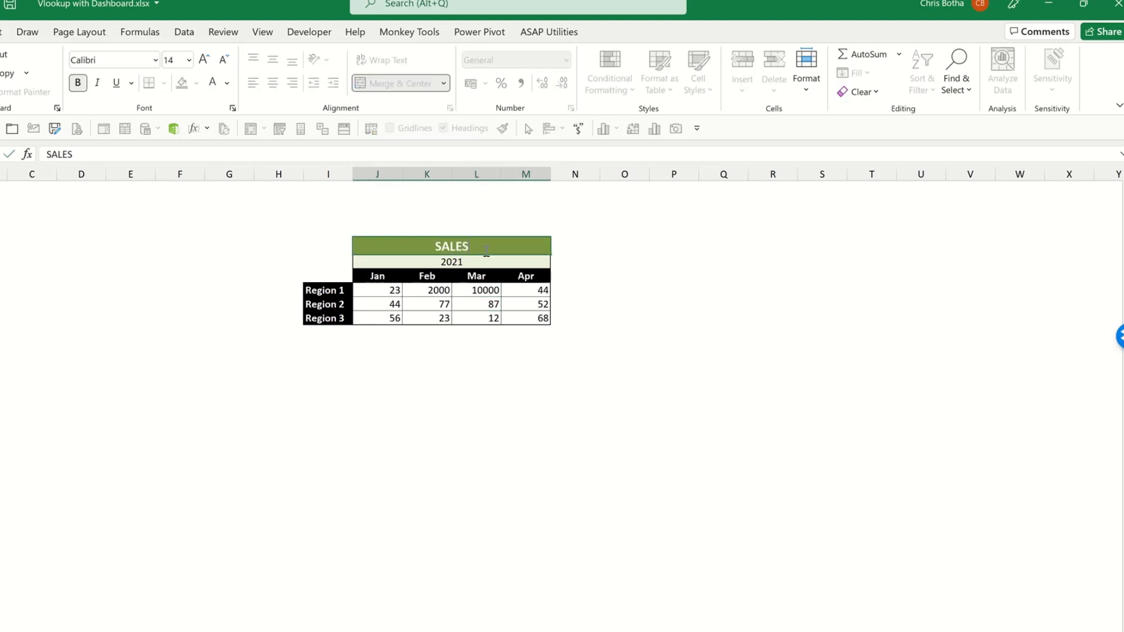
pyautogui.write('20')
pyautogui.press('BackSpace')
pyautogui.press('BackSpace')
pyautogui.press('BackSpace')
pyautogui.click(431, 246)
pyautogui.write('REGIONA')
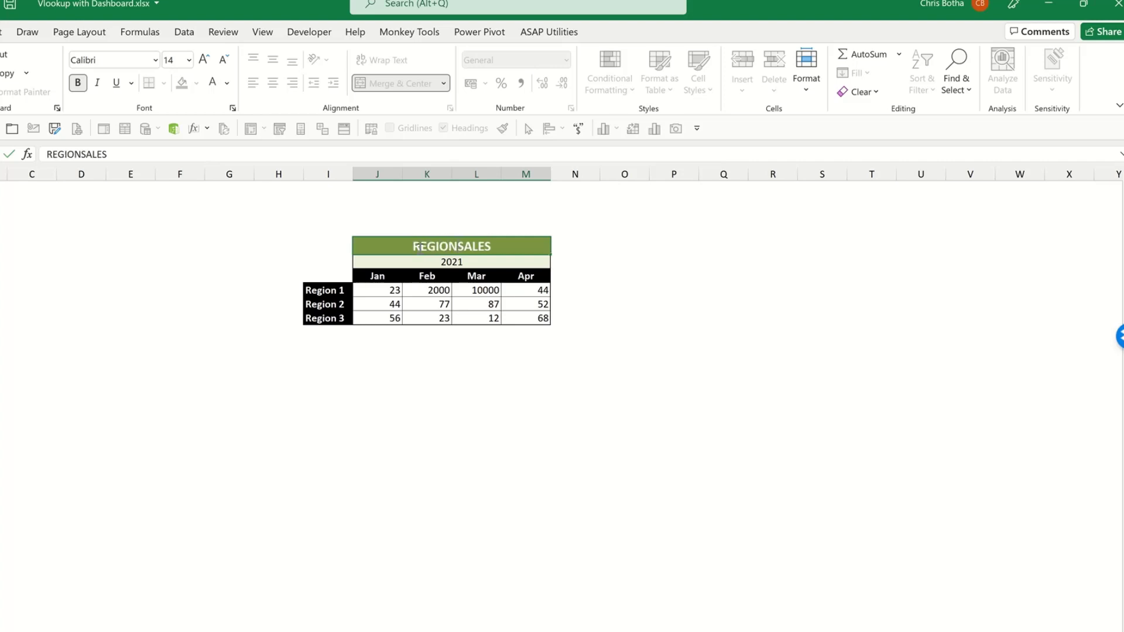
pyautogui.write('L')
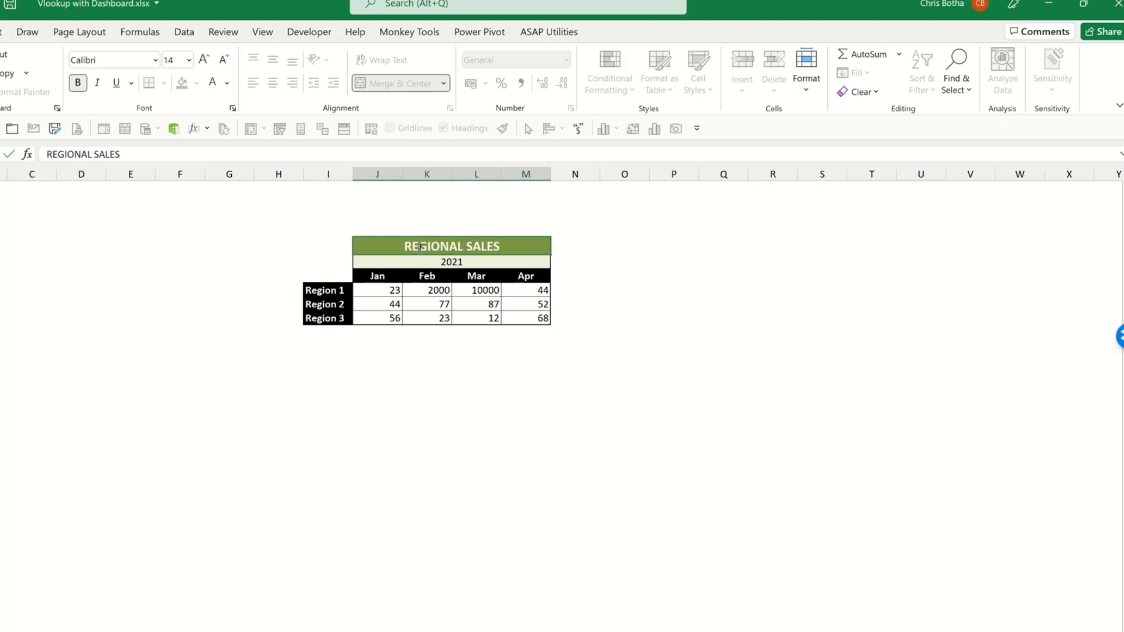
pyautogui.click(222, 331)
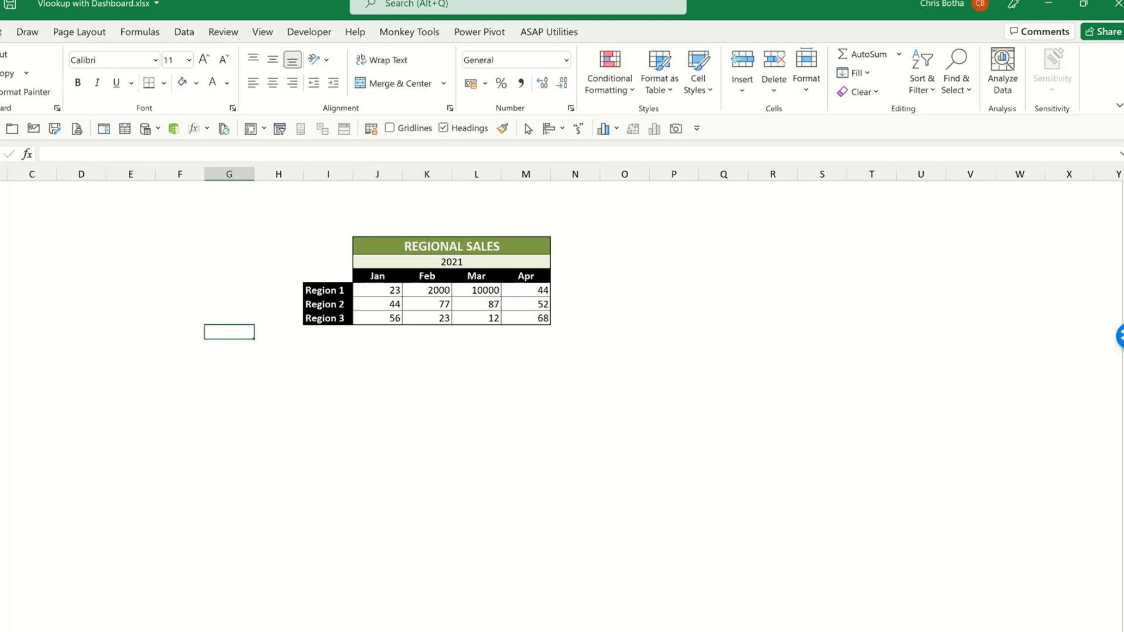
# Step: Return to the RAND SALES sheet and check the linked picture for the edited heading and Mar figure
pyautogui.hotkey('ctrl', 'pagedown')
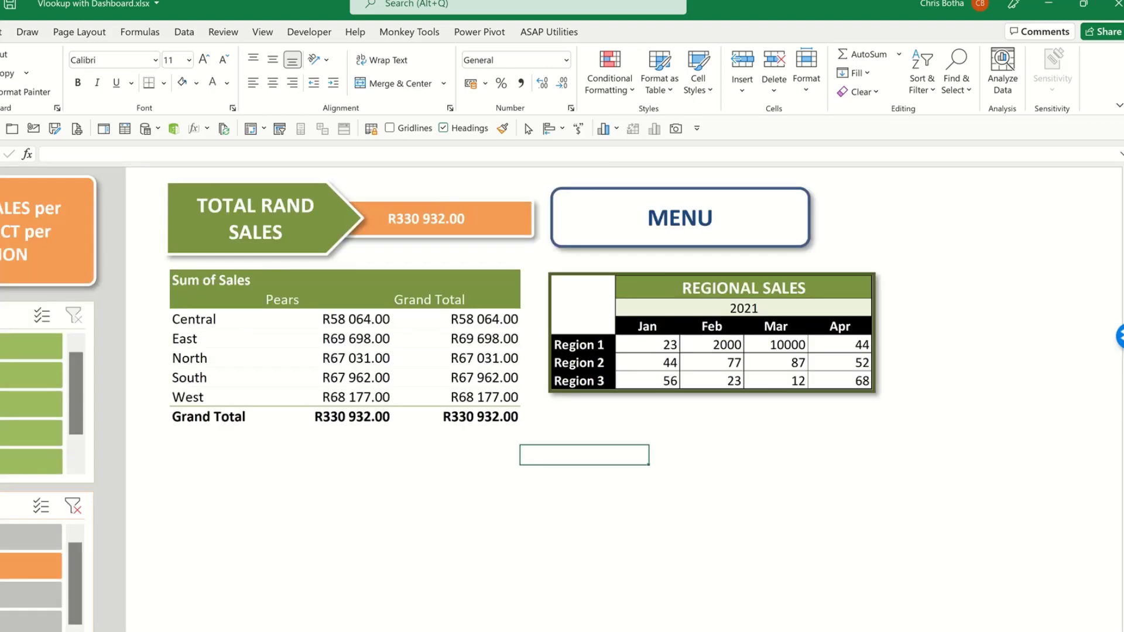
pyautogui.click(719, 290)
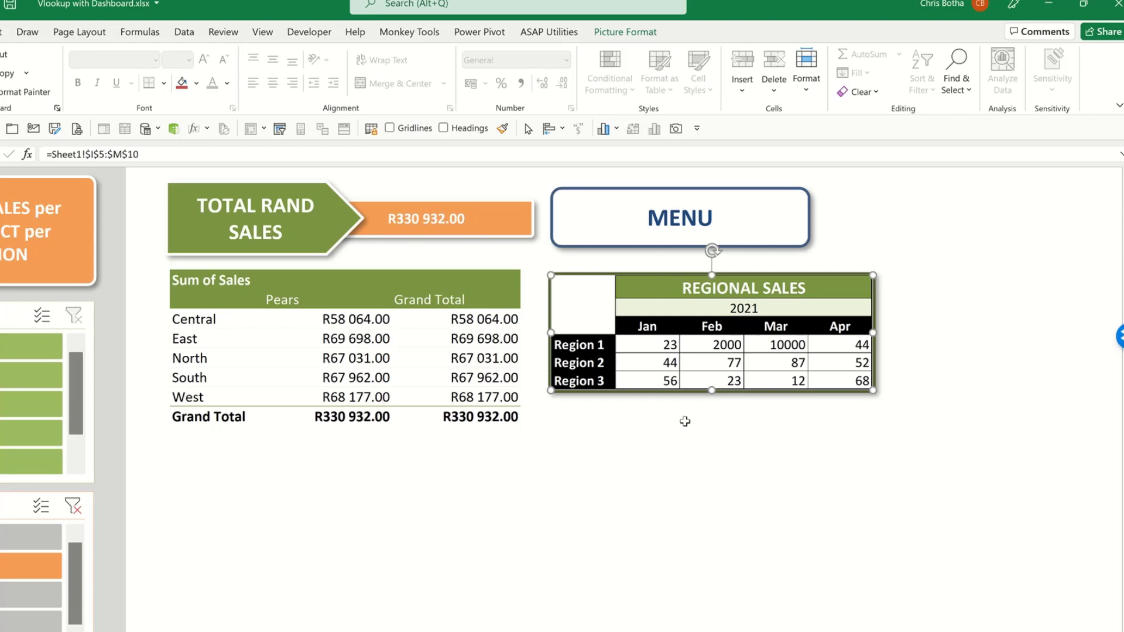
pyautogui.click(687, 128)
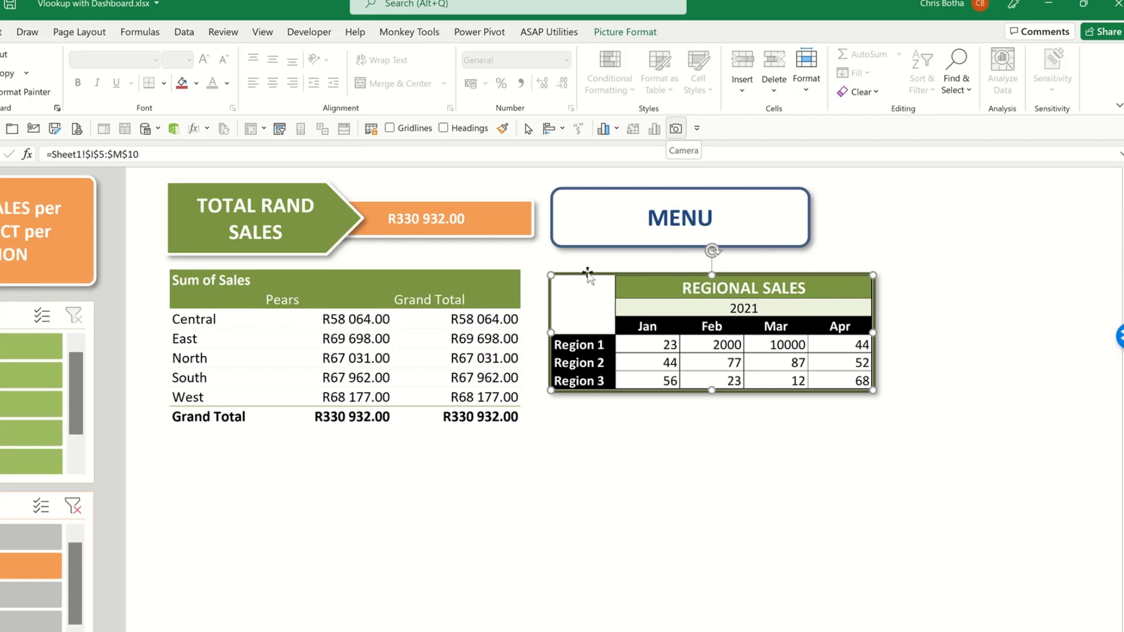